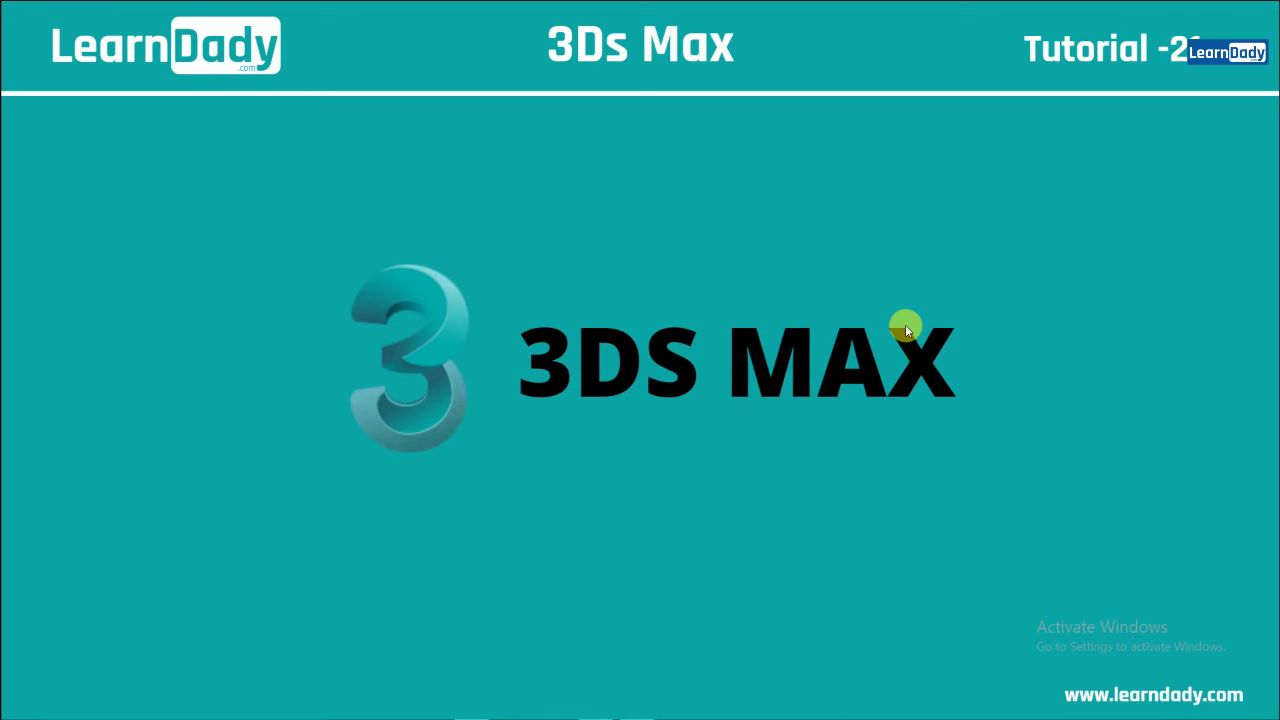
Advance past the intro title slide to the untitled 3ds Max scene with four viewports
left_click(1245, 357)
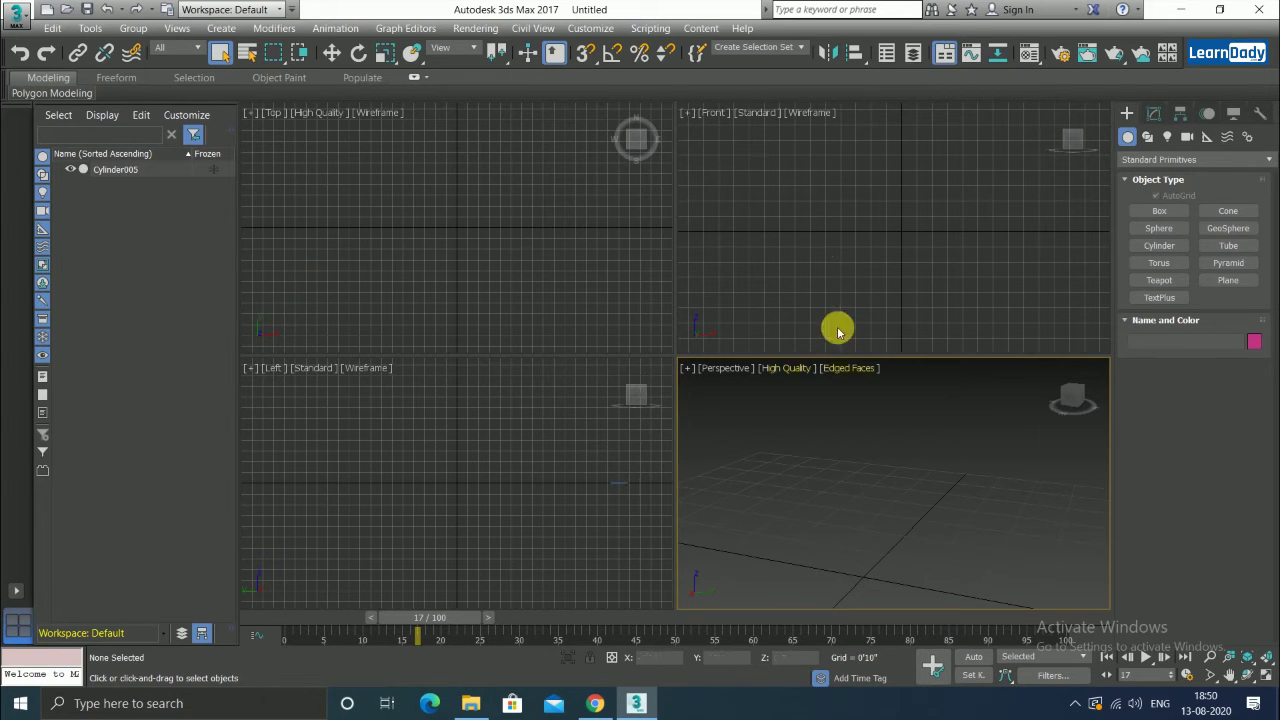
Orbit the Perspective view to look steeply down on the home grid, then zoom out
mouse_move(708, 462)
middle_mouse_down("alt")
mouse_move(883, 560)
mouse_move(863, 491)
mouse_move(874, 503)
middle_mouse_up("alt")
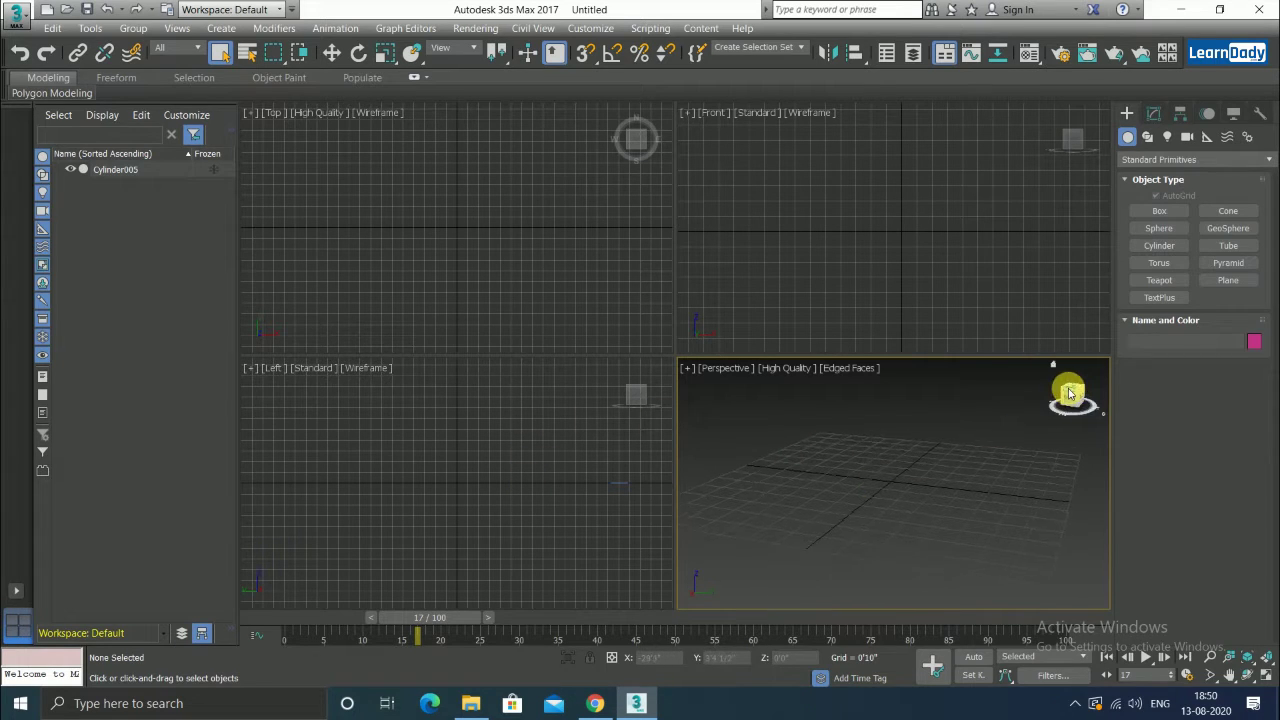
left_click_drag(1068, 393, 929, 458)
scroll(929, 458, "down", 3)
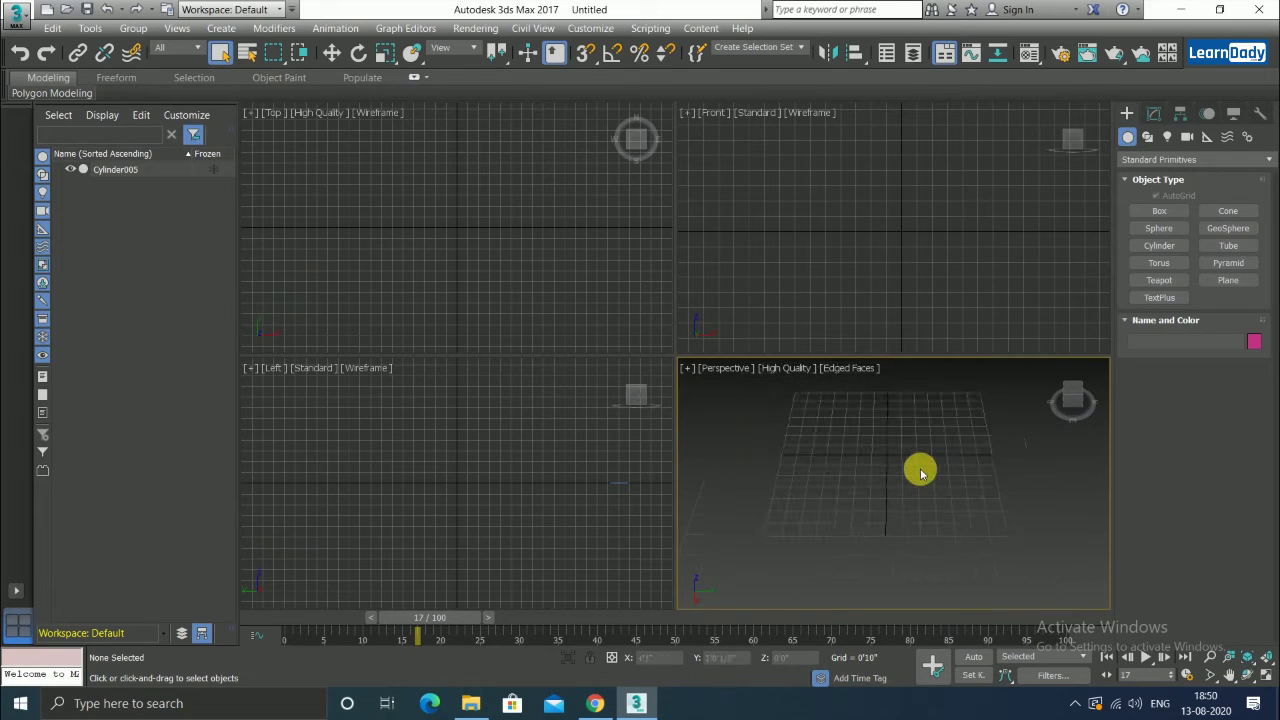
Open Grid and Snap Settings from the Snaps Toggle and show its Home Grid page
right_click(608, 53)
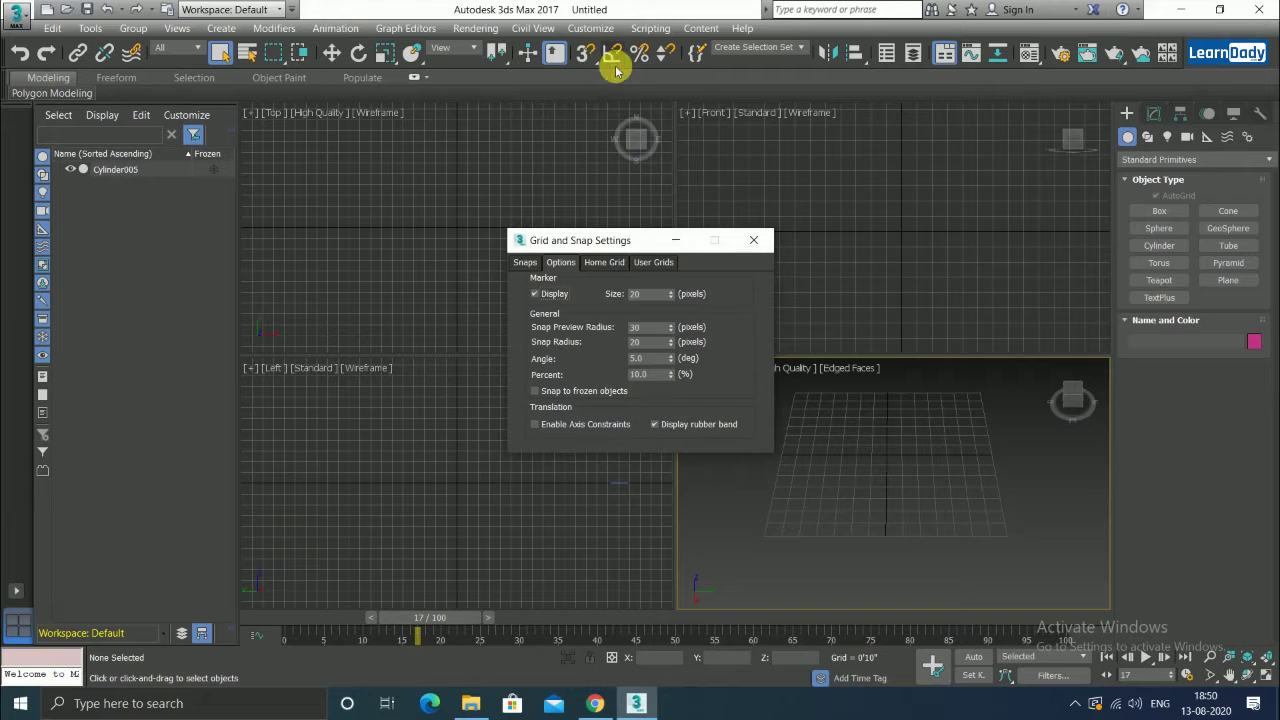
left_click(526, 263)
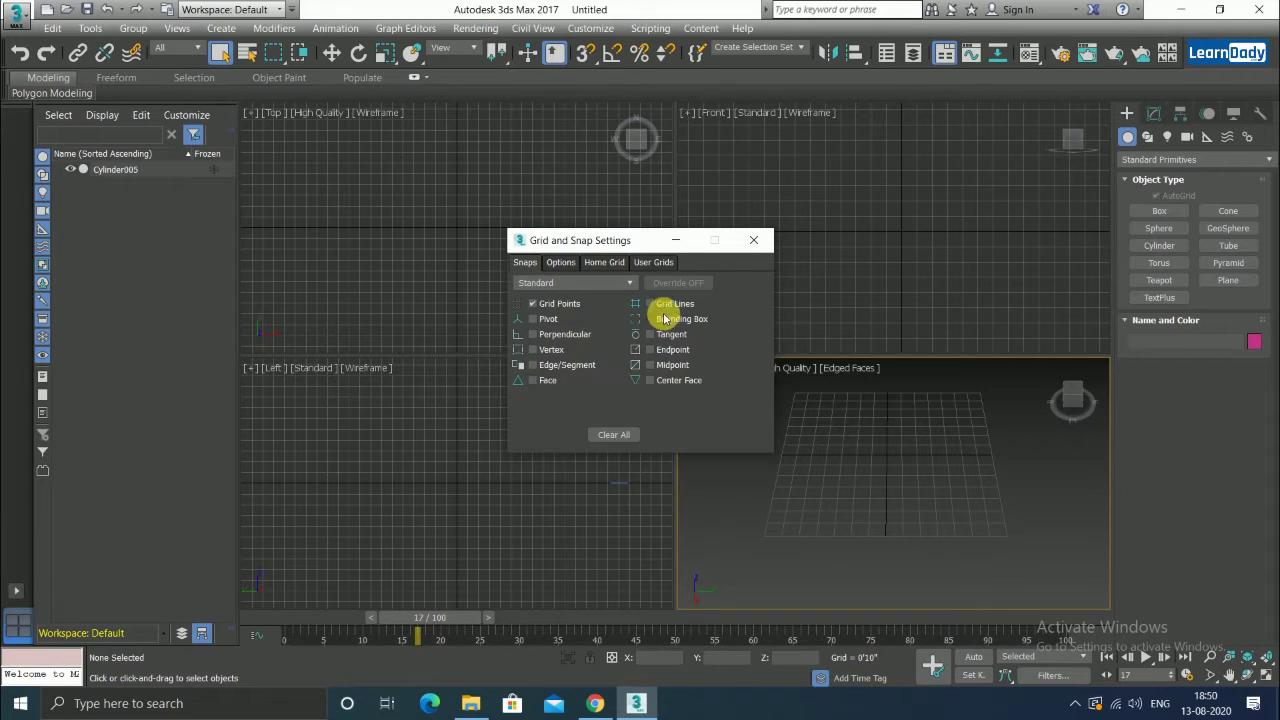
left_click(609, 262)
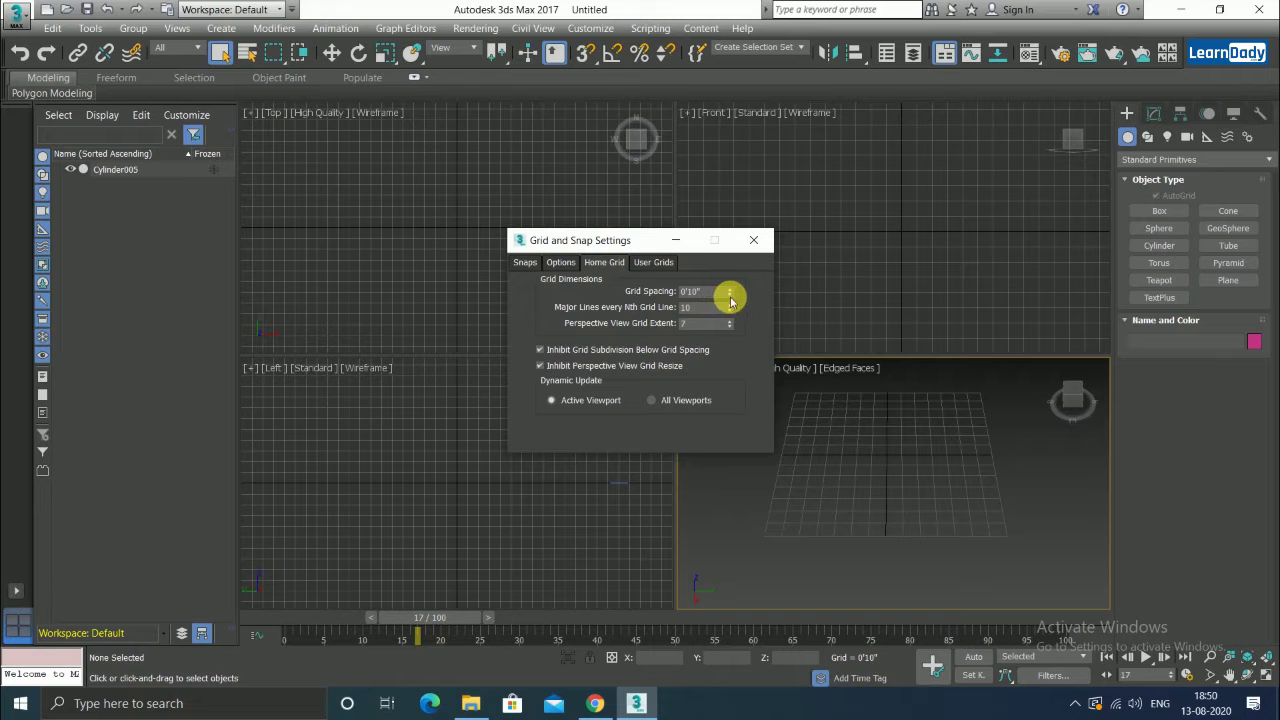
Raise the home grid spacing to 0'10 1/2" with major lines every 13th grid line
left_click_drag(730, 300, 730, 290)
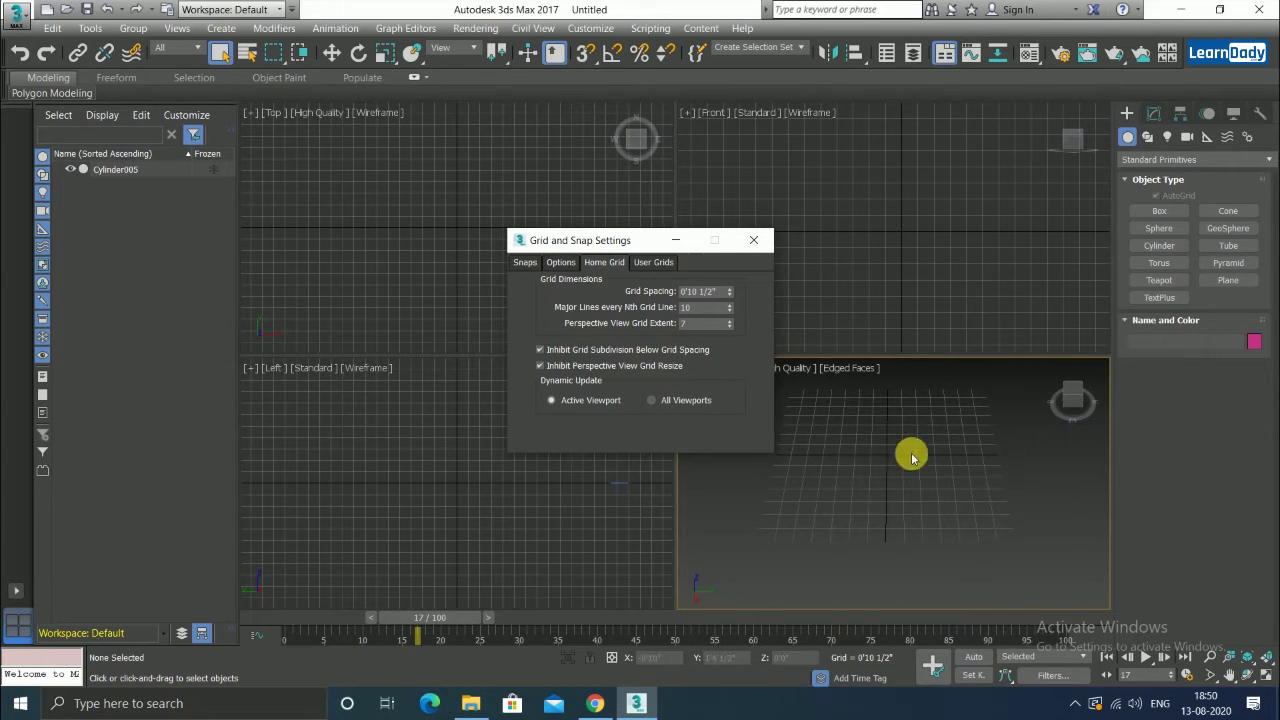
left_click_drag(730, 292, 730, 293)
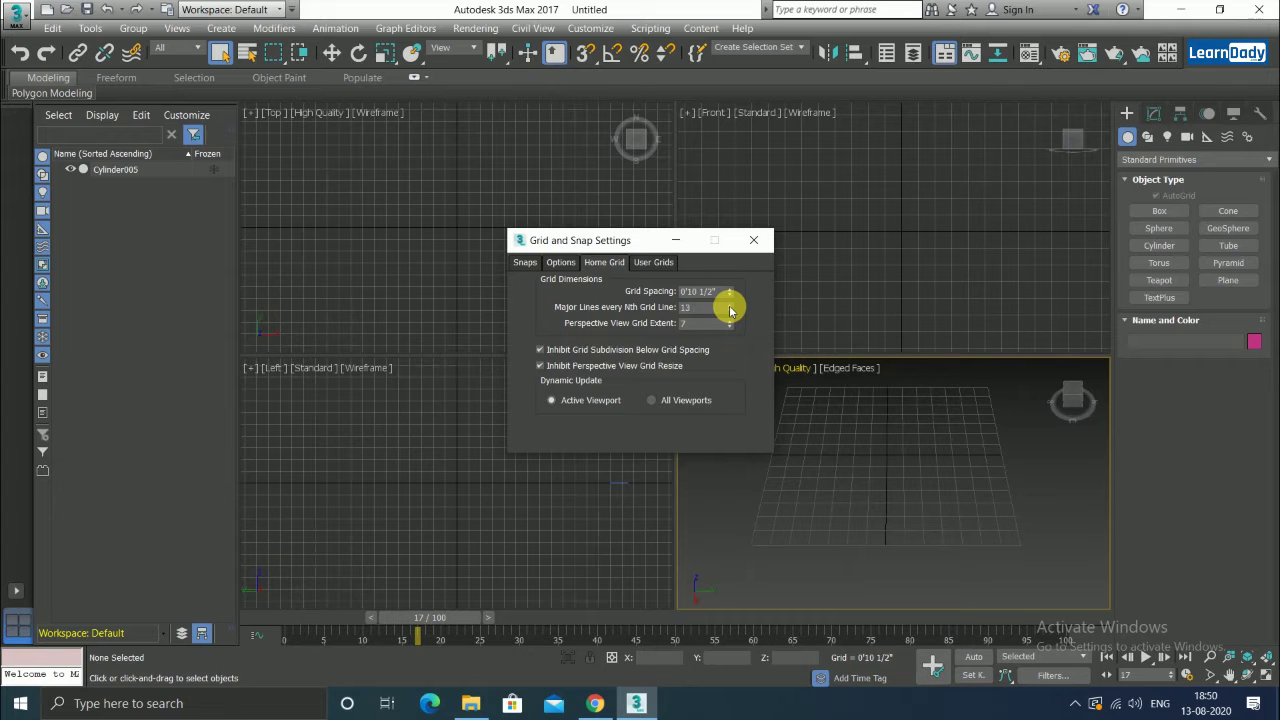
Activate and pan the Left view, then lower Major Lines every Nth Grid Line to 6
left_click(400, 492)
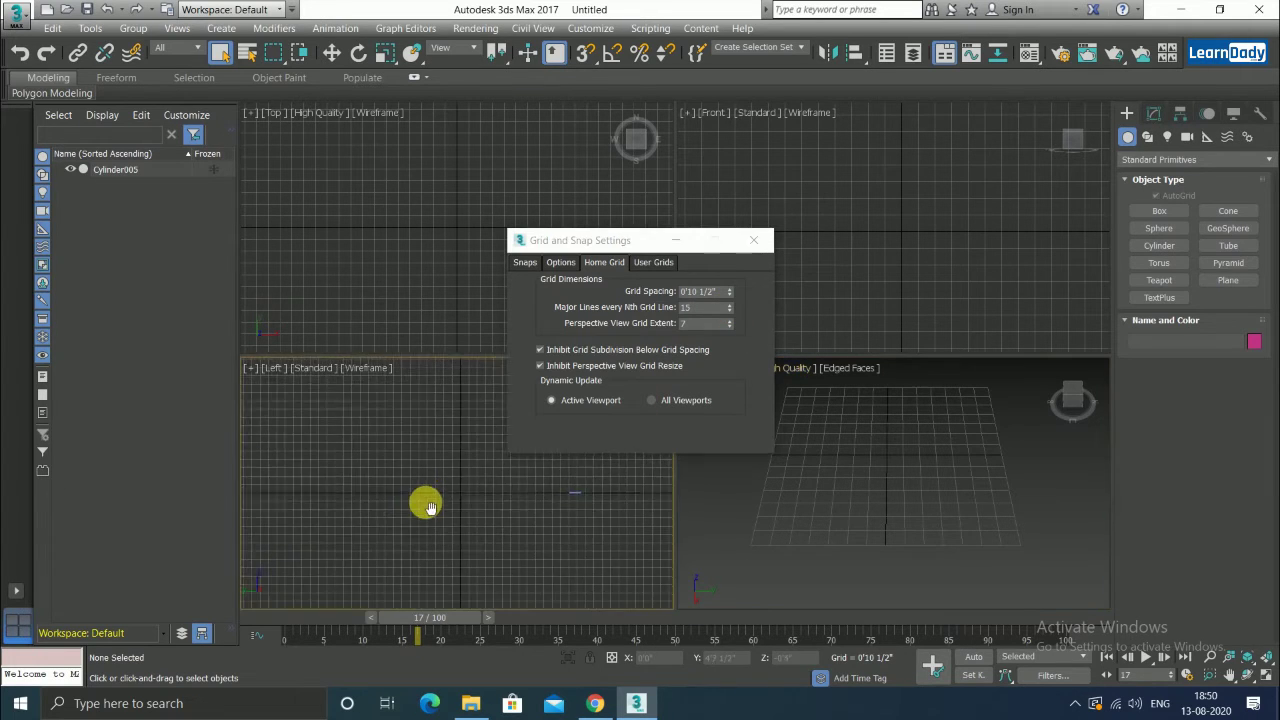
scroll(420, 497, "up", 1)
scroll(428, 480, "up", 2)
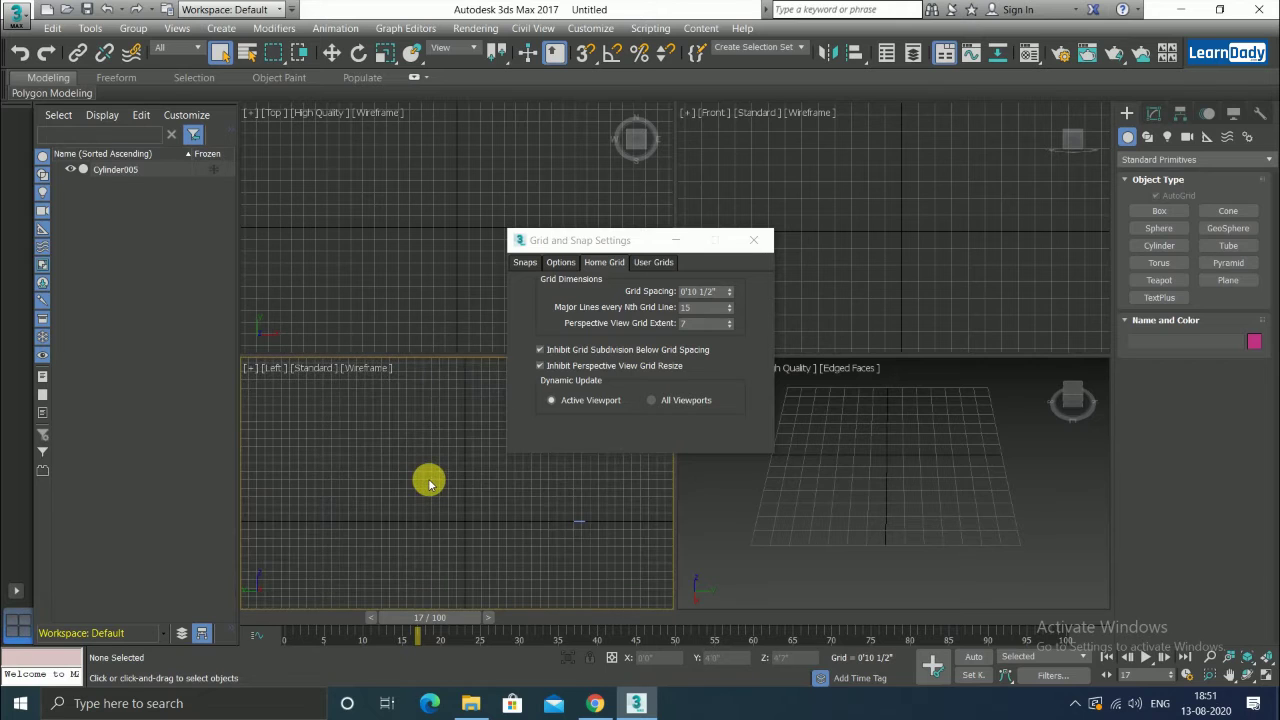
middle_click_drag(403, 483, 457, 566)
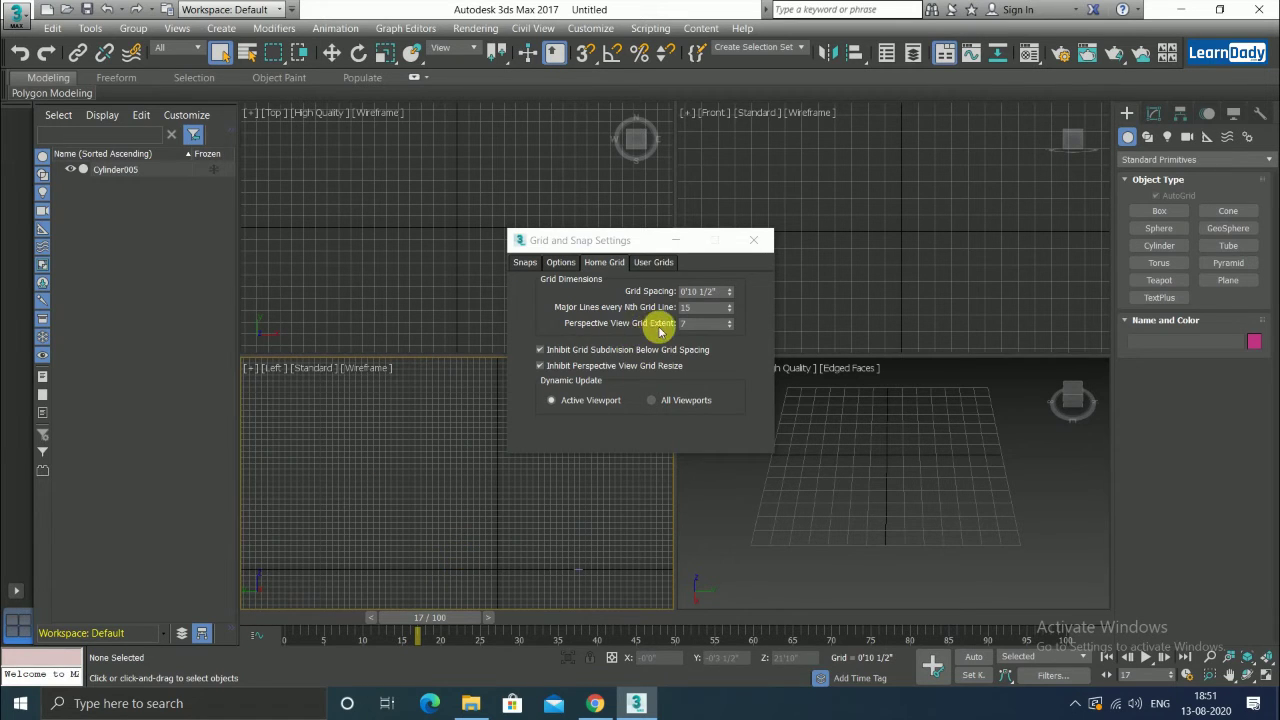
scroll(445, 527, "up", 2)
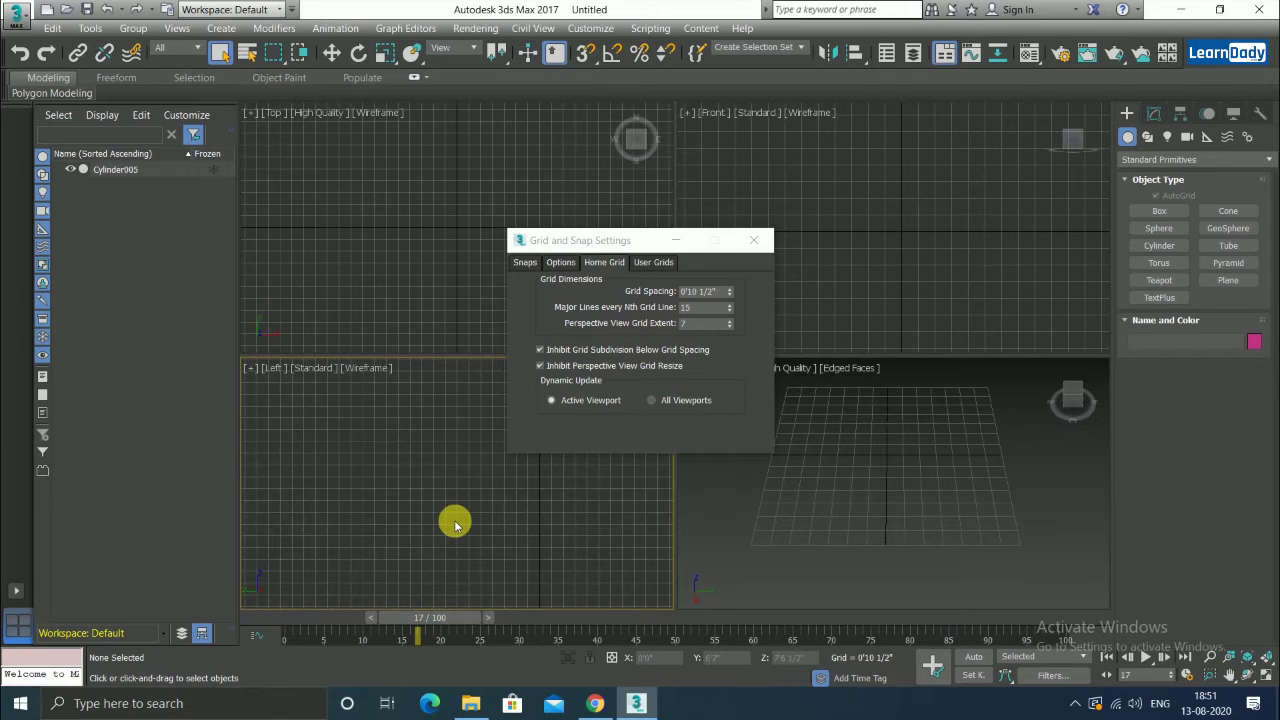
scroll(457, 522, "down", 2)
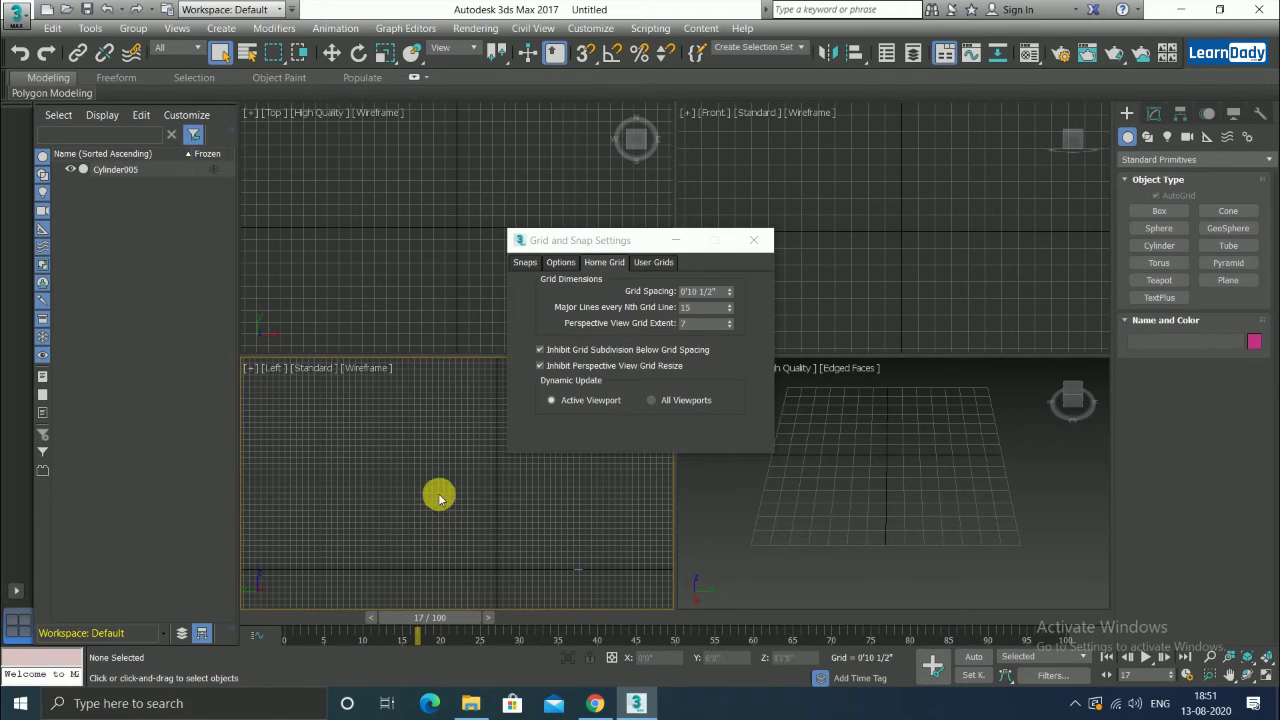
left_click(729, 314)
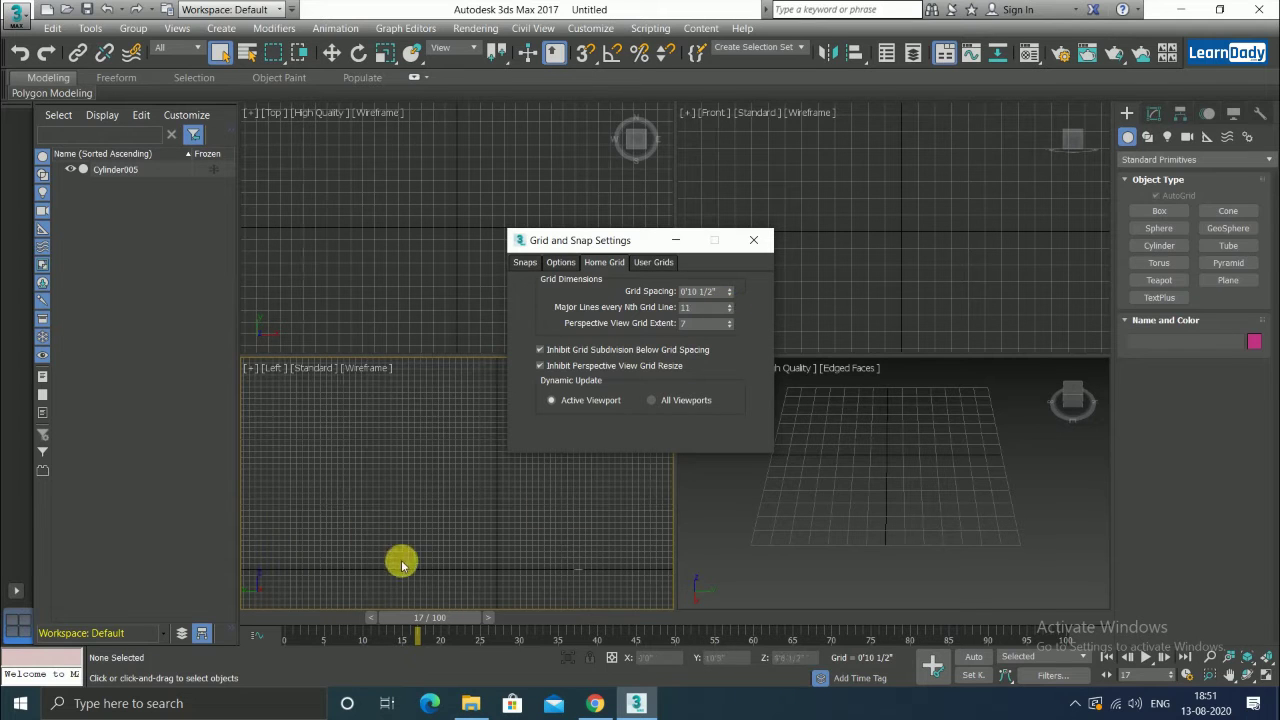
scroll(486, 509, "down", 1)
scroll(477, 491, "down", 1)
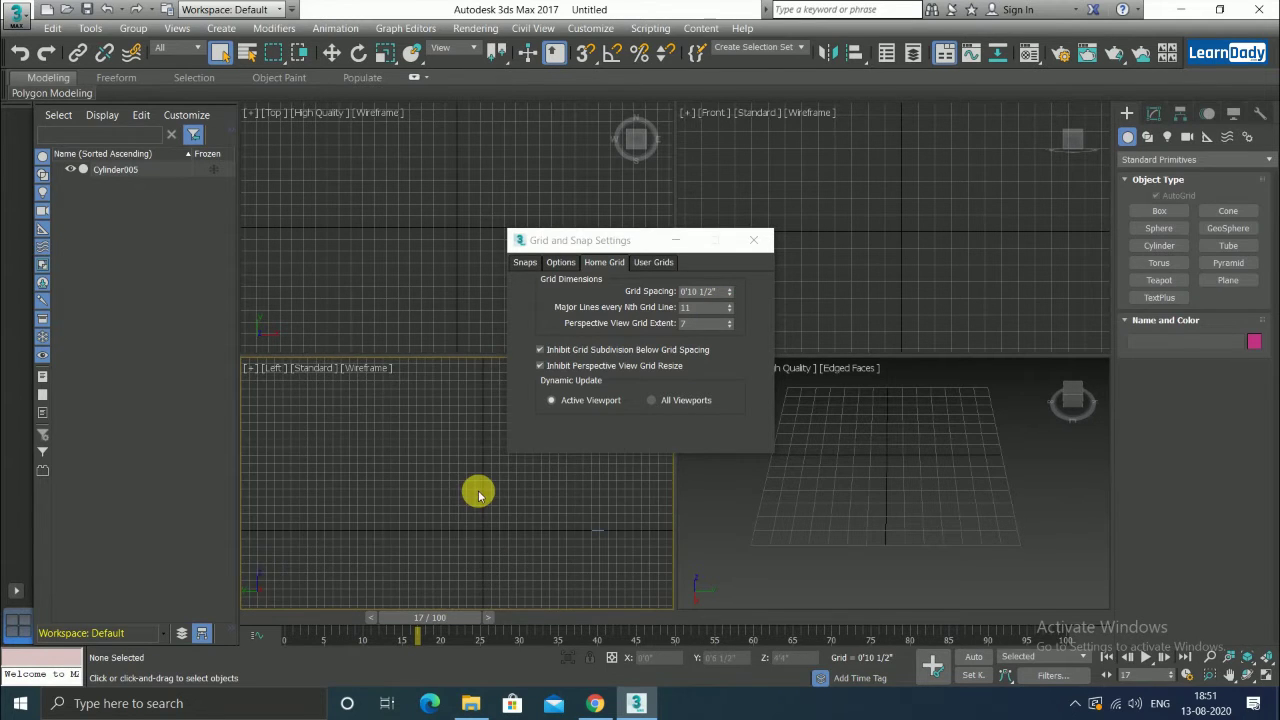
scroll(478, 494, "down", 1)
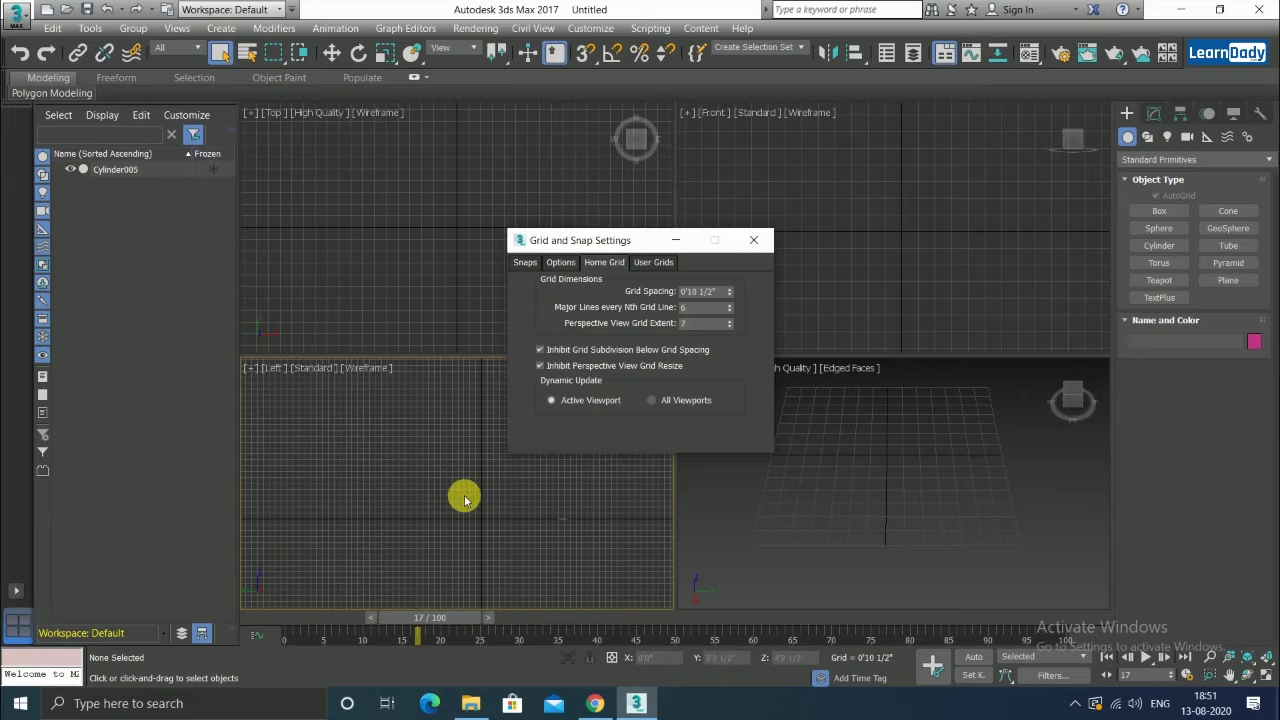
Set Perspective View Grid Extent to 14, keeping Inhibit Grid Subdivision Below Grid Spacing checked
left_click(729, 319)
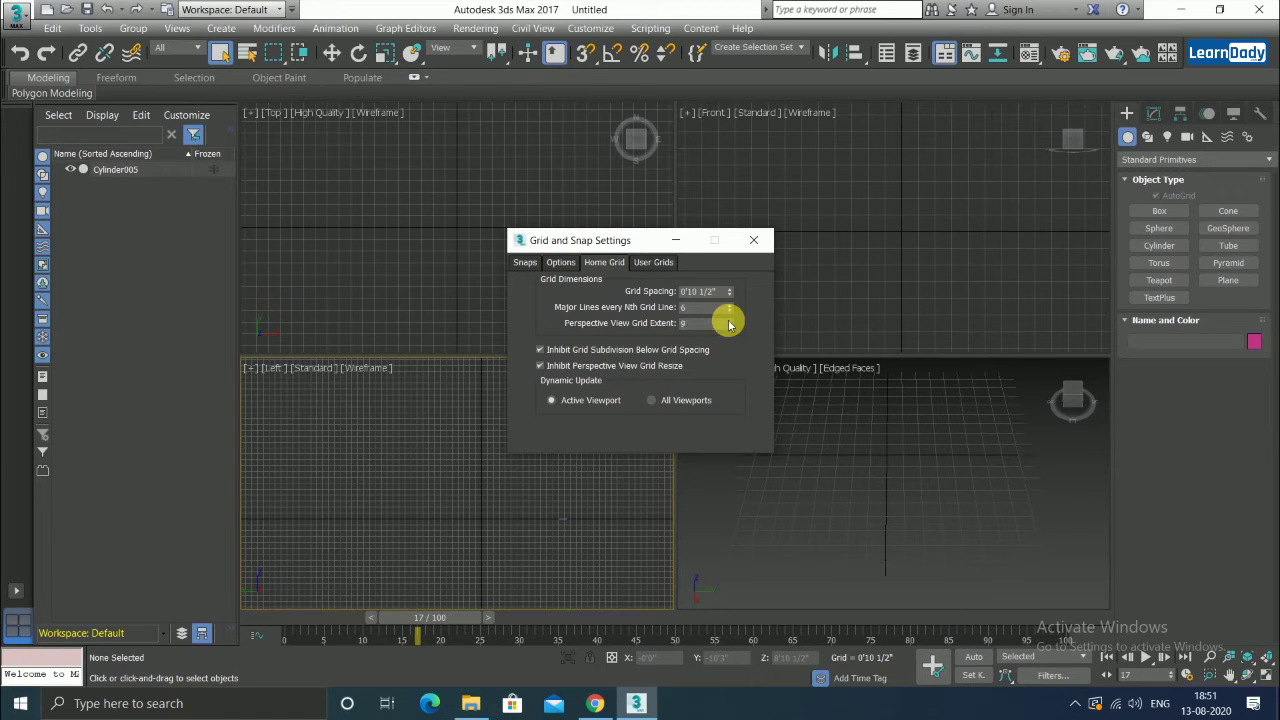
left_click(729, 319)
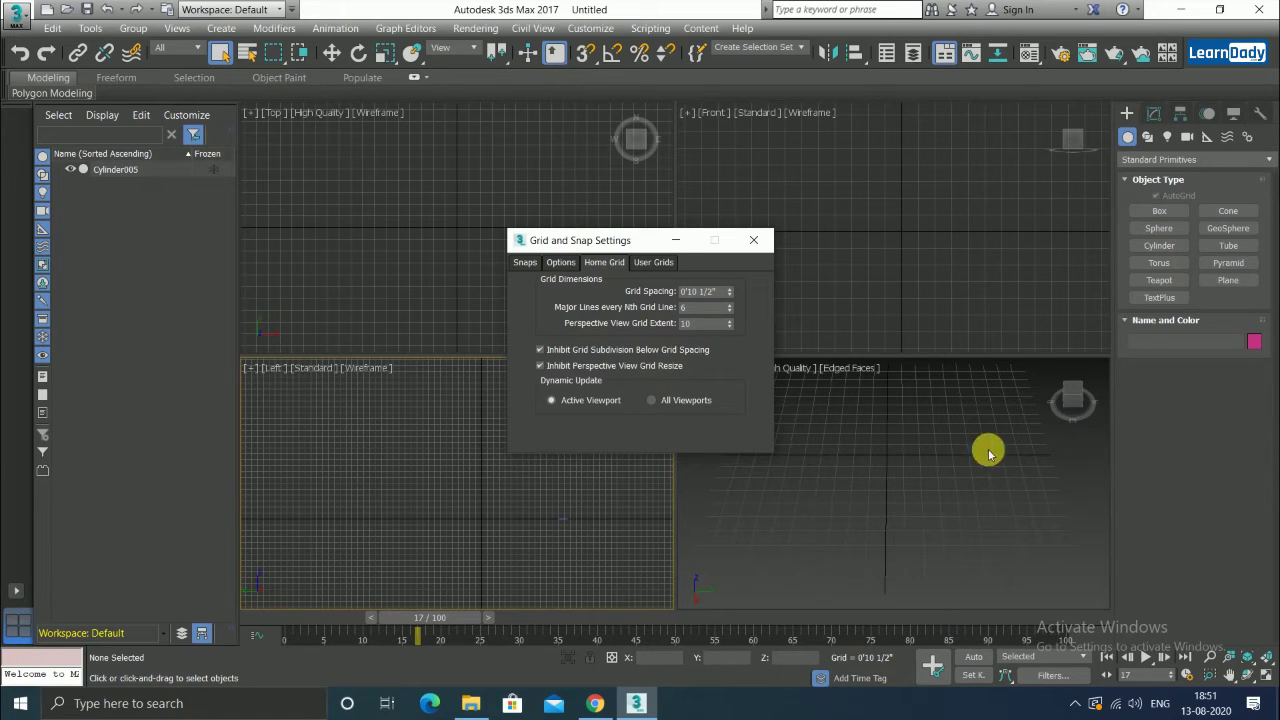
left_click(729, 319)
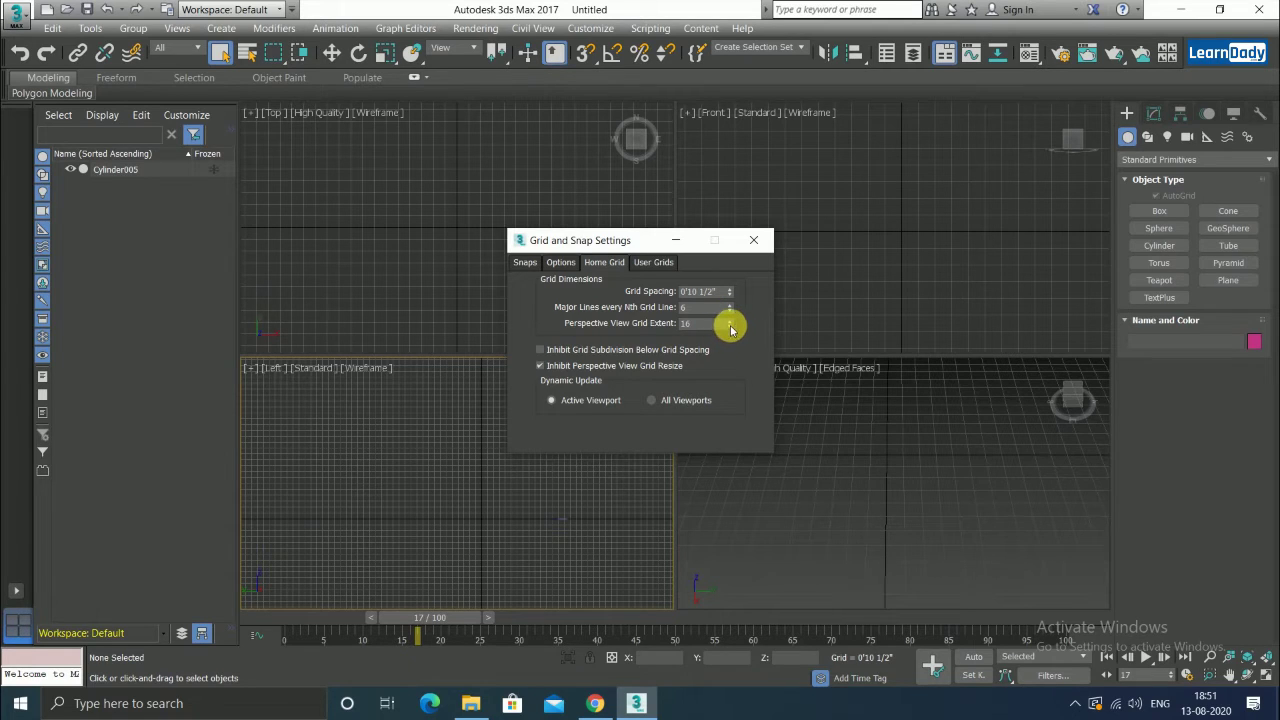
left_click(730, 327)
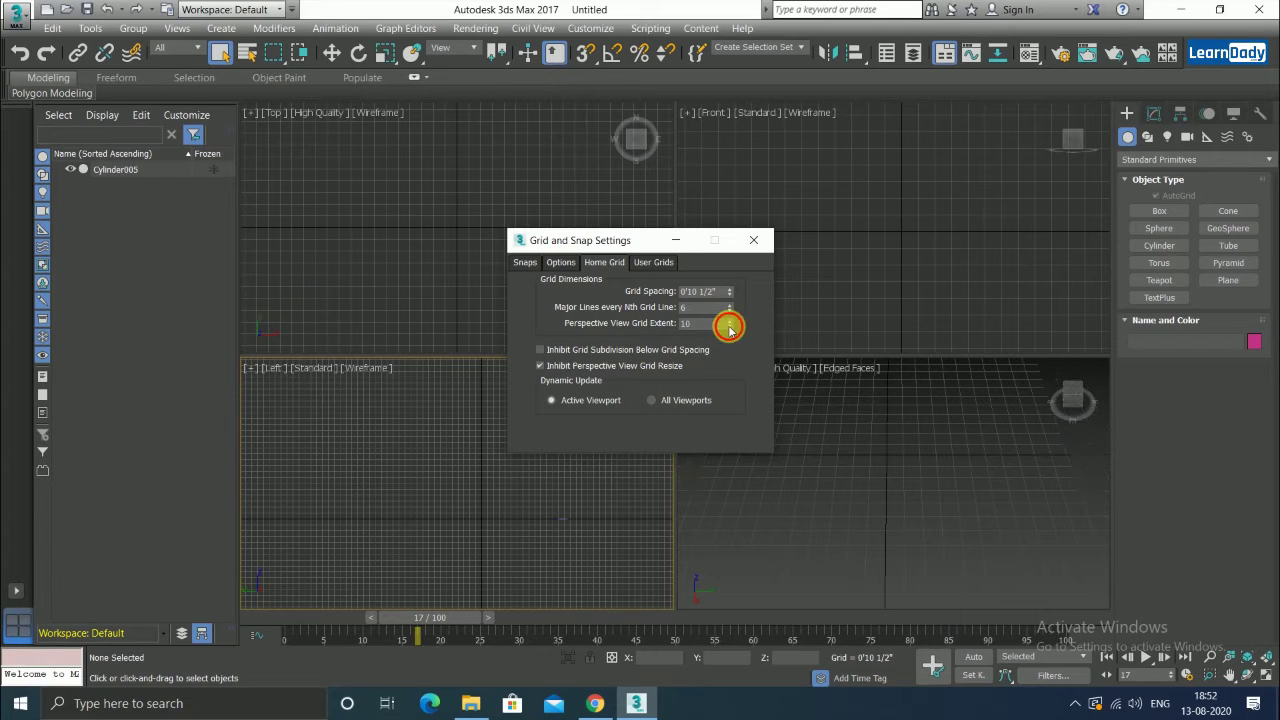
left_click(540, 349)
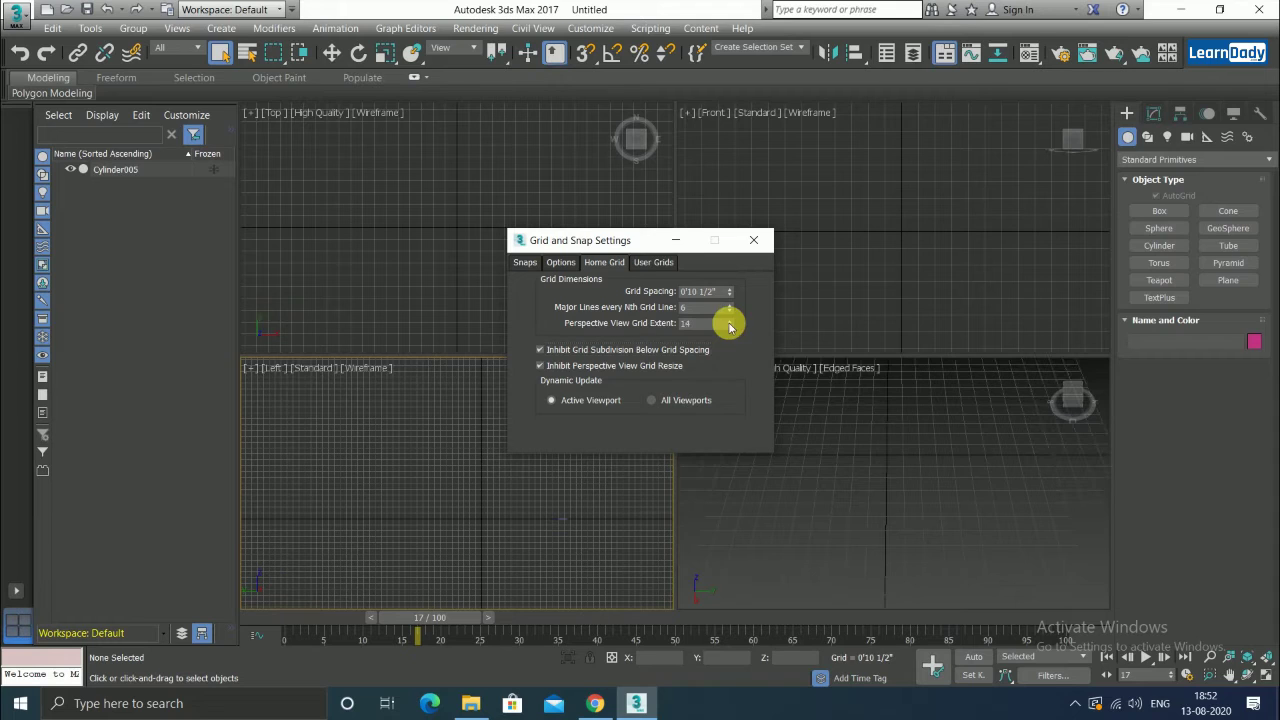
left_click_drag(729, 326, 729, 310)
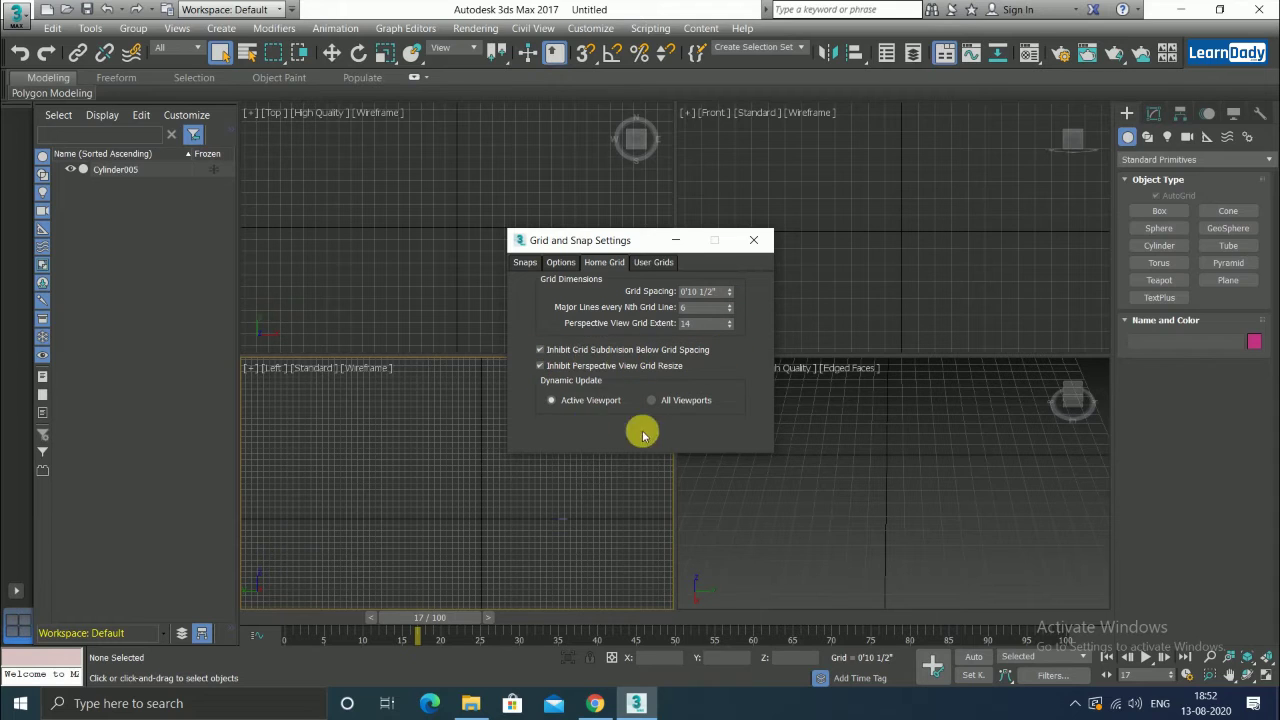
scroll(474, 510, "up", 3)
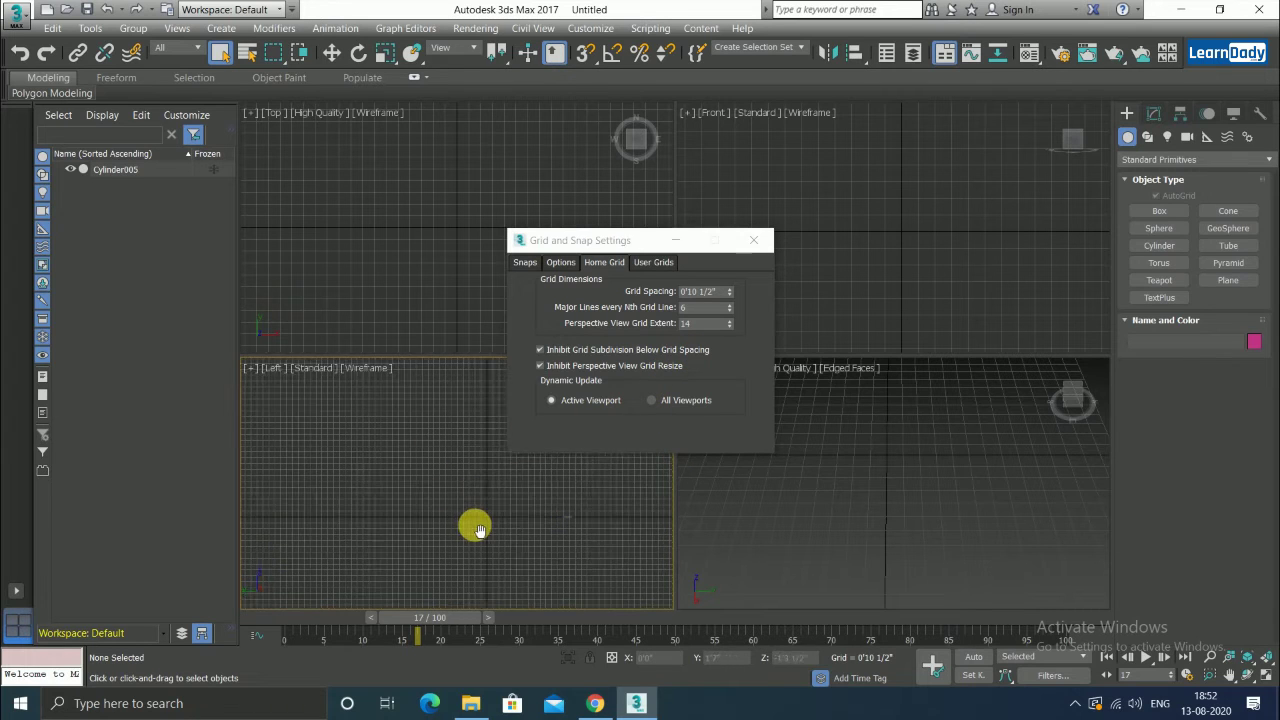
scroll(480, 553, "up", 2)
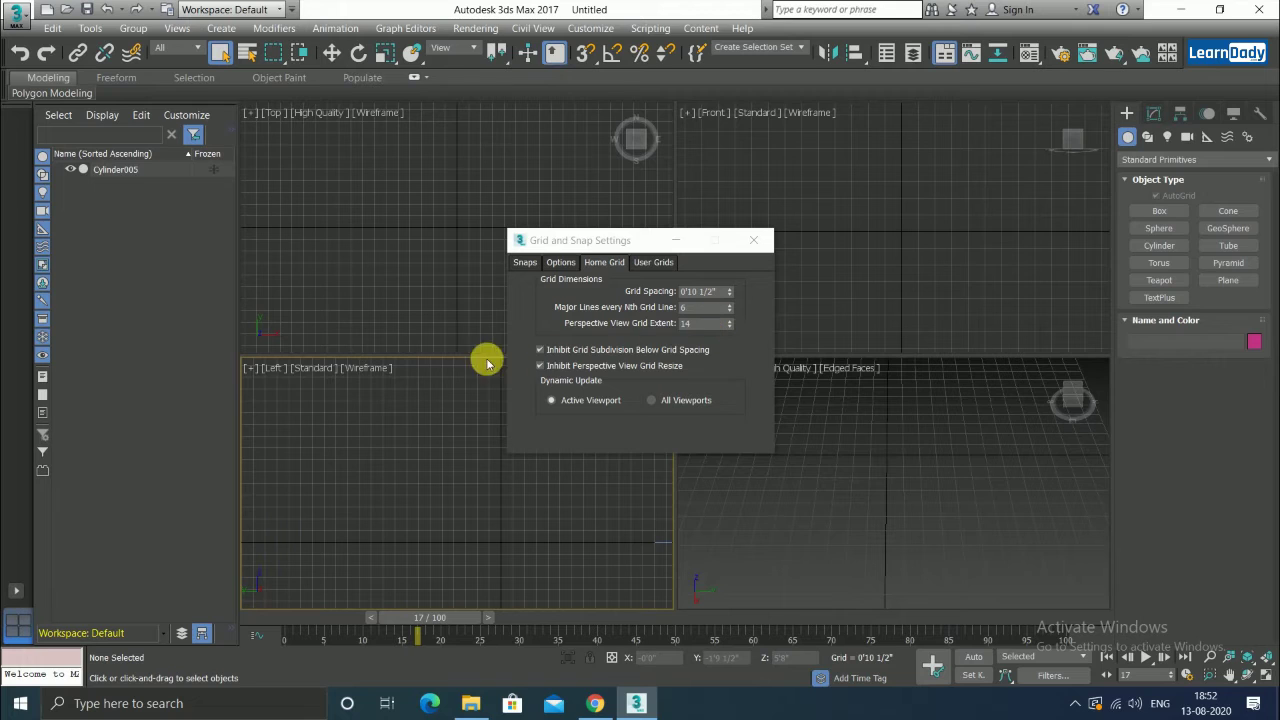
Turn off grid subdivision inhibiting, activate Perspective, and settle the grid extent at 11
left_click(541, 350)
left_click(885, 486)
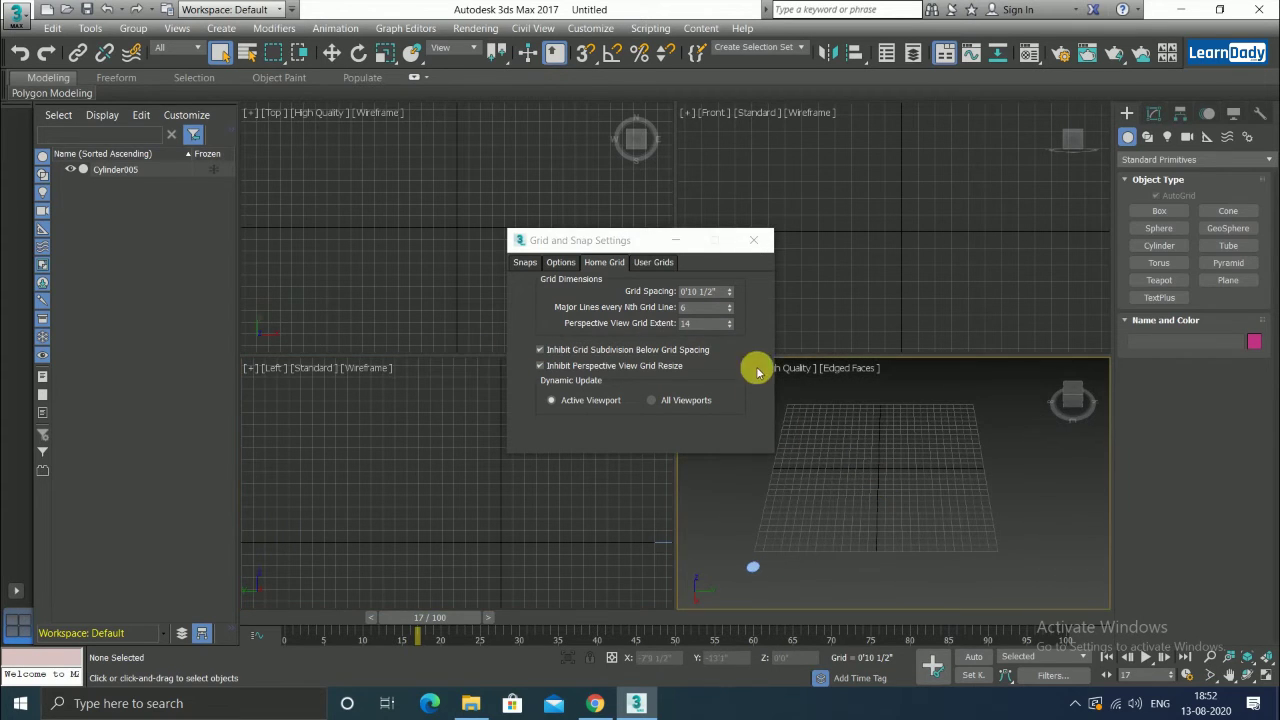
left_click(730, 320)
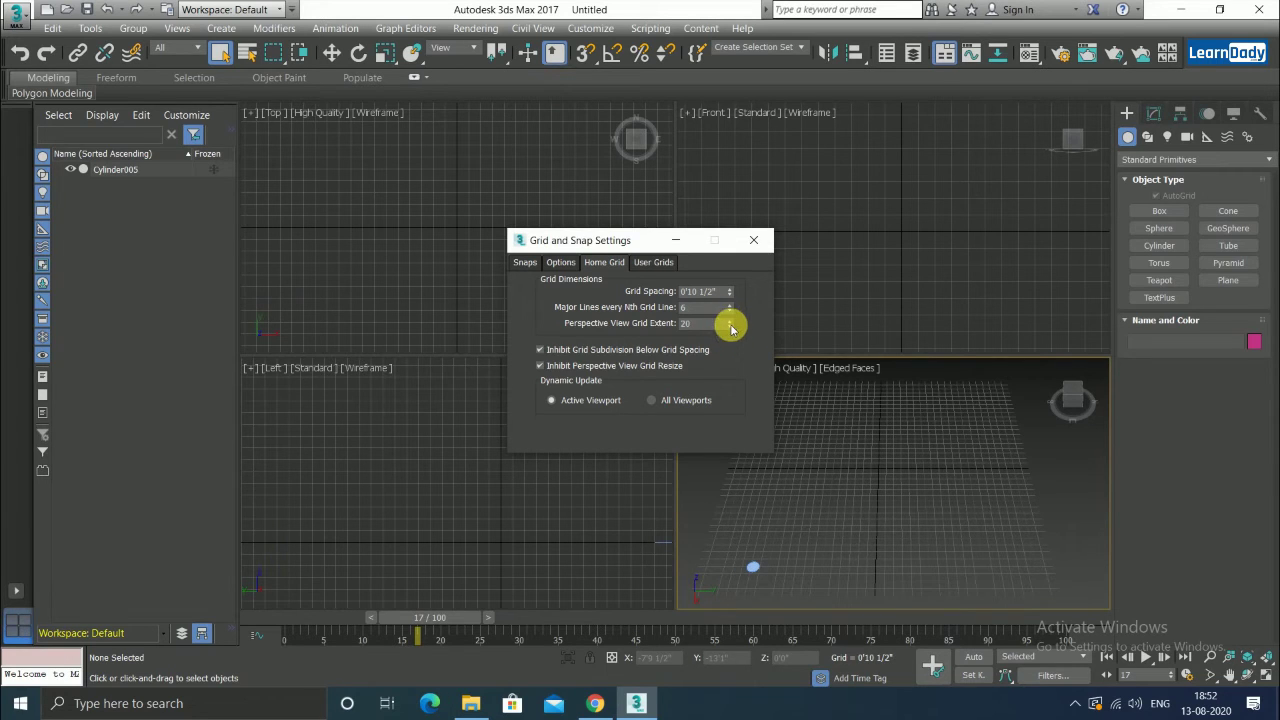
left_click(731, 327)
left_click(731, 327)
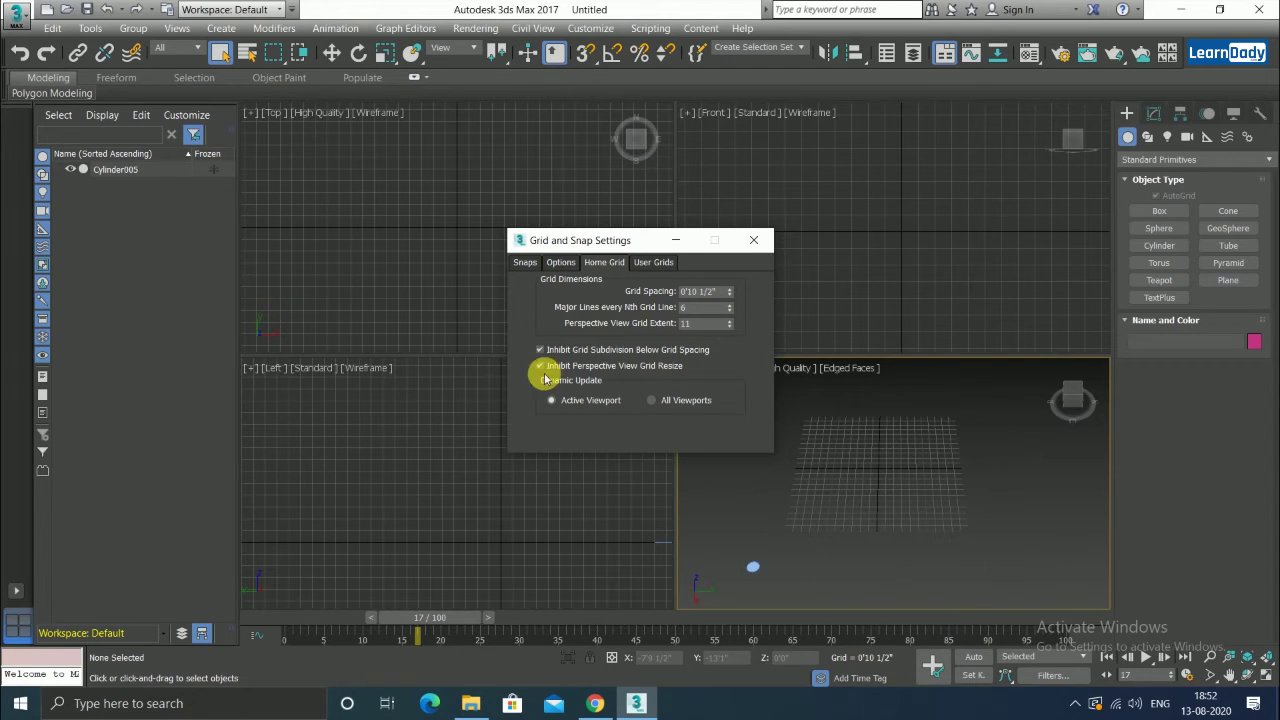
left_click(731, 320)
left_click(731, 320)
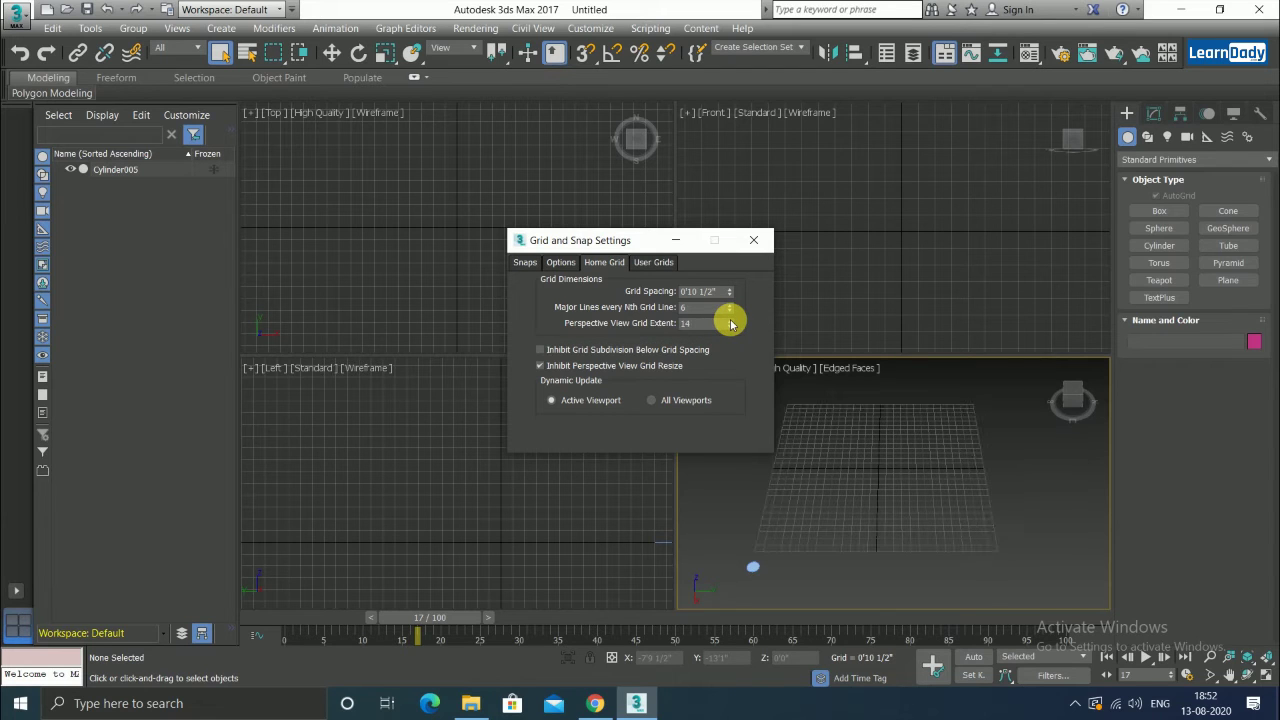
left_click(731, 320)
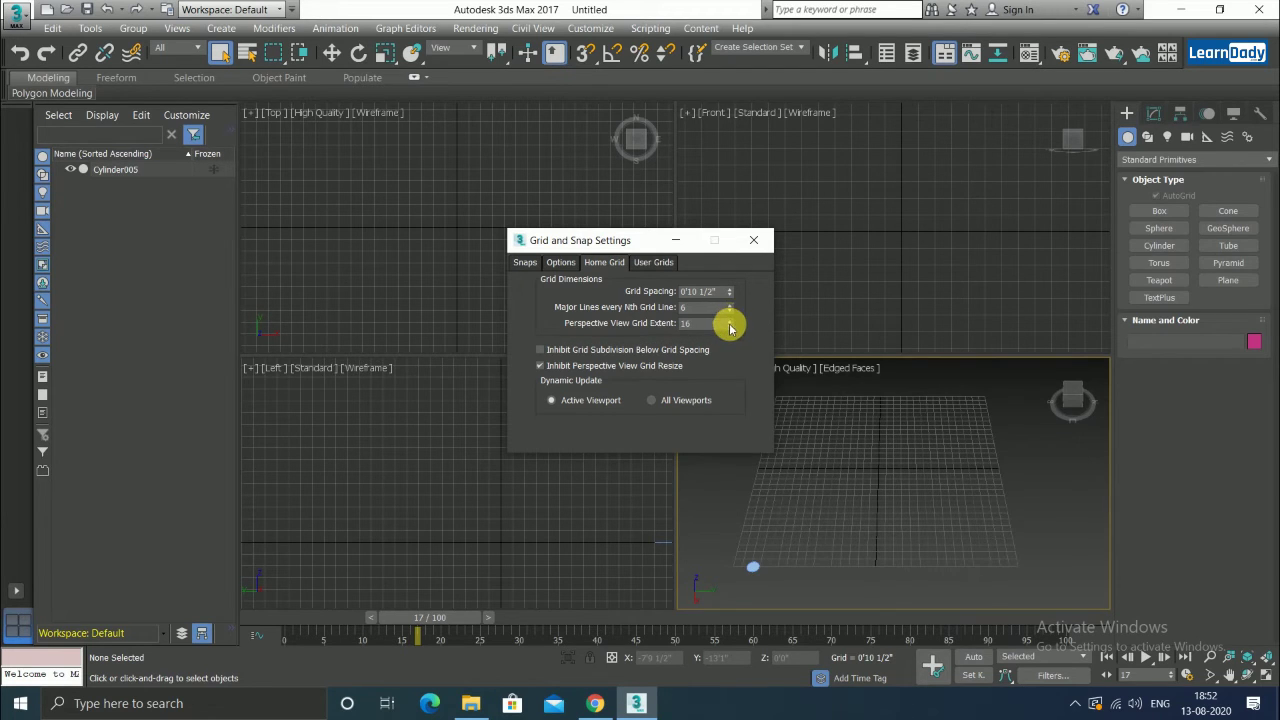
left_click(731, 326)
left_click(731, 326)
left_click(731, 326)
left_click(731, 326)
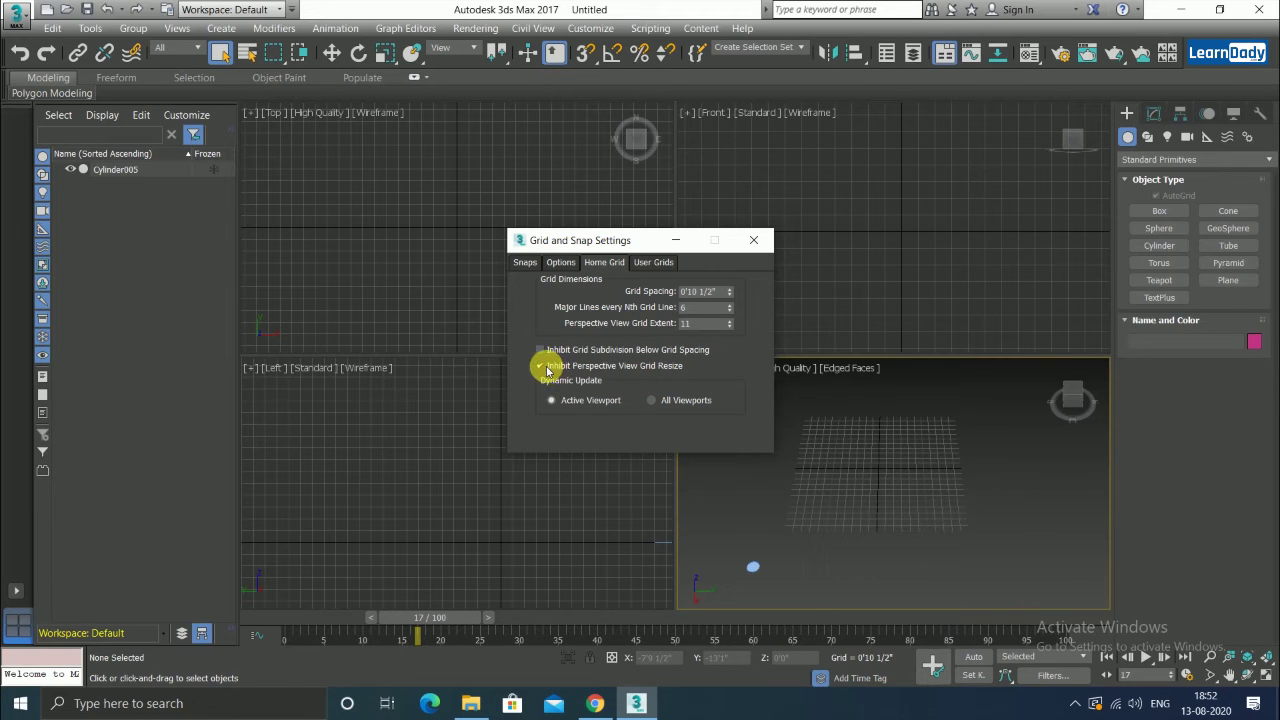
Zoom and pan the Left view to inspect its grid
scroll(385, 508, "down", 1)
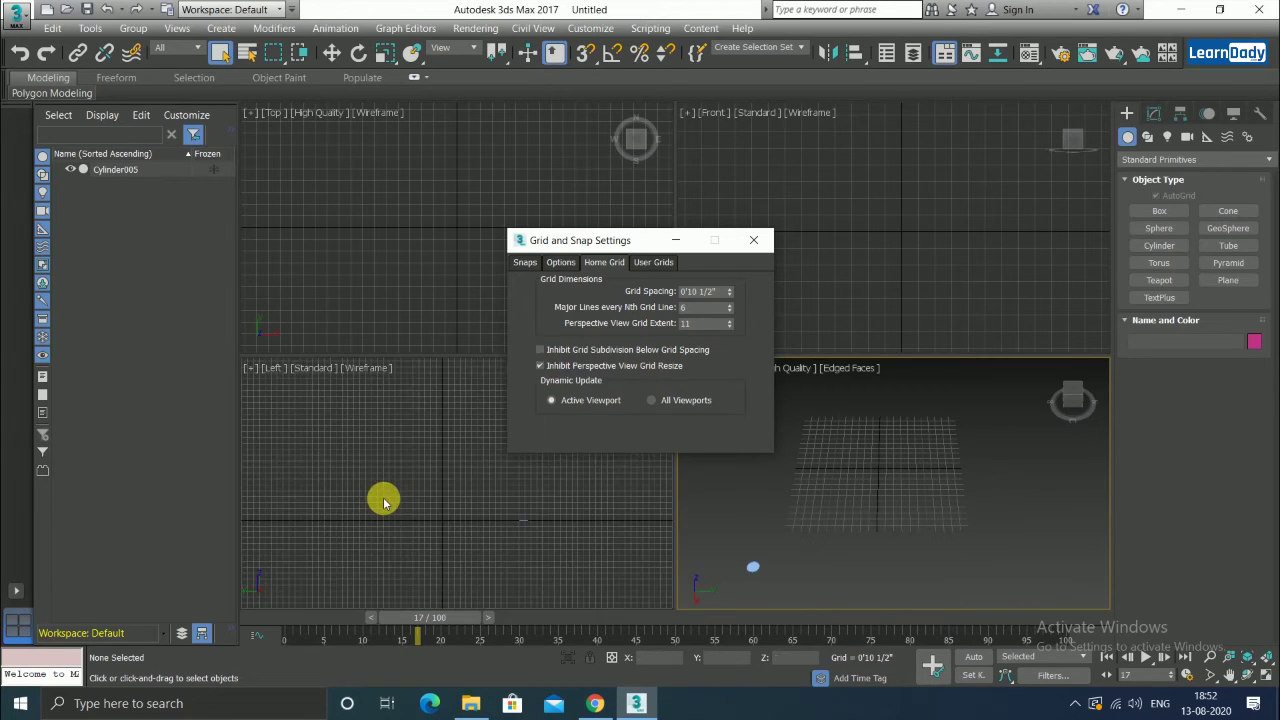
scroll(385, 508, "down", 1)
scroll(387, 511, "down", 2)
scroll(387, 511, "up", 1)
scroll(408, 517, "down", 1)
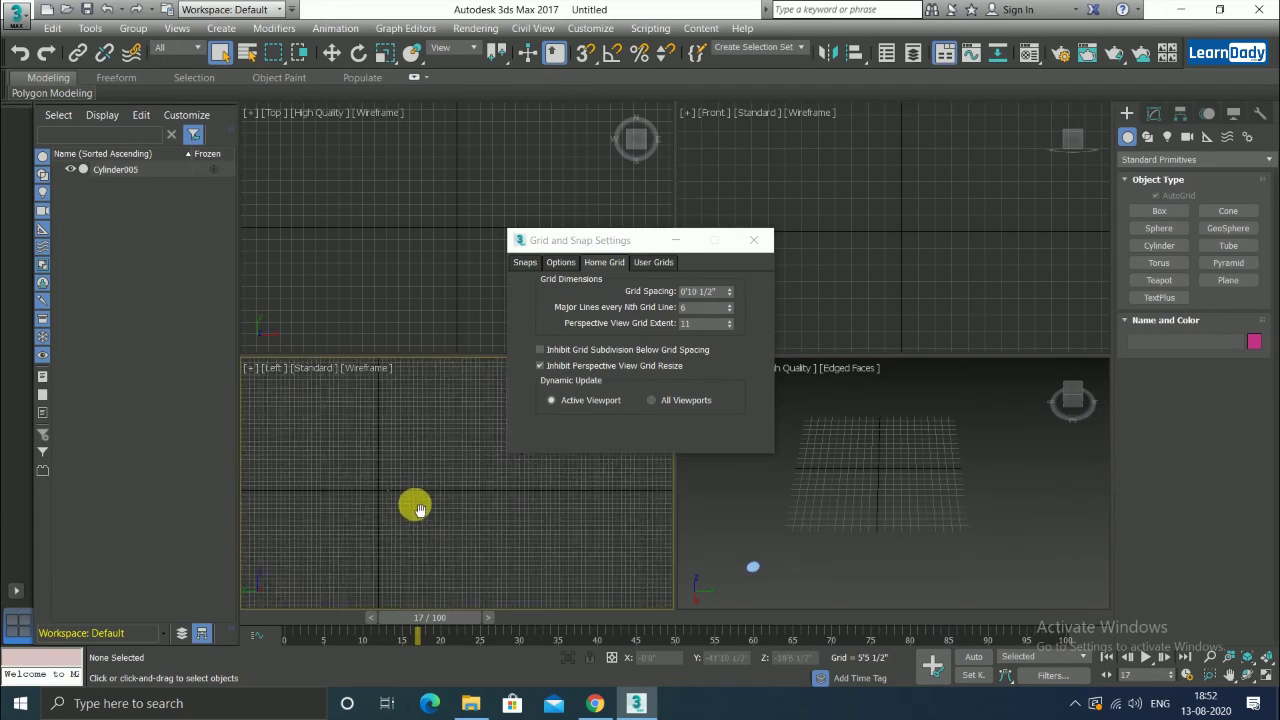
scroll(414, 506, "up", 1)
mouse_move(377, 497)
middle_mouse_down()
mouse_move(441, 522)
mouse_move(449, 506)
middle_mouse_up()
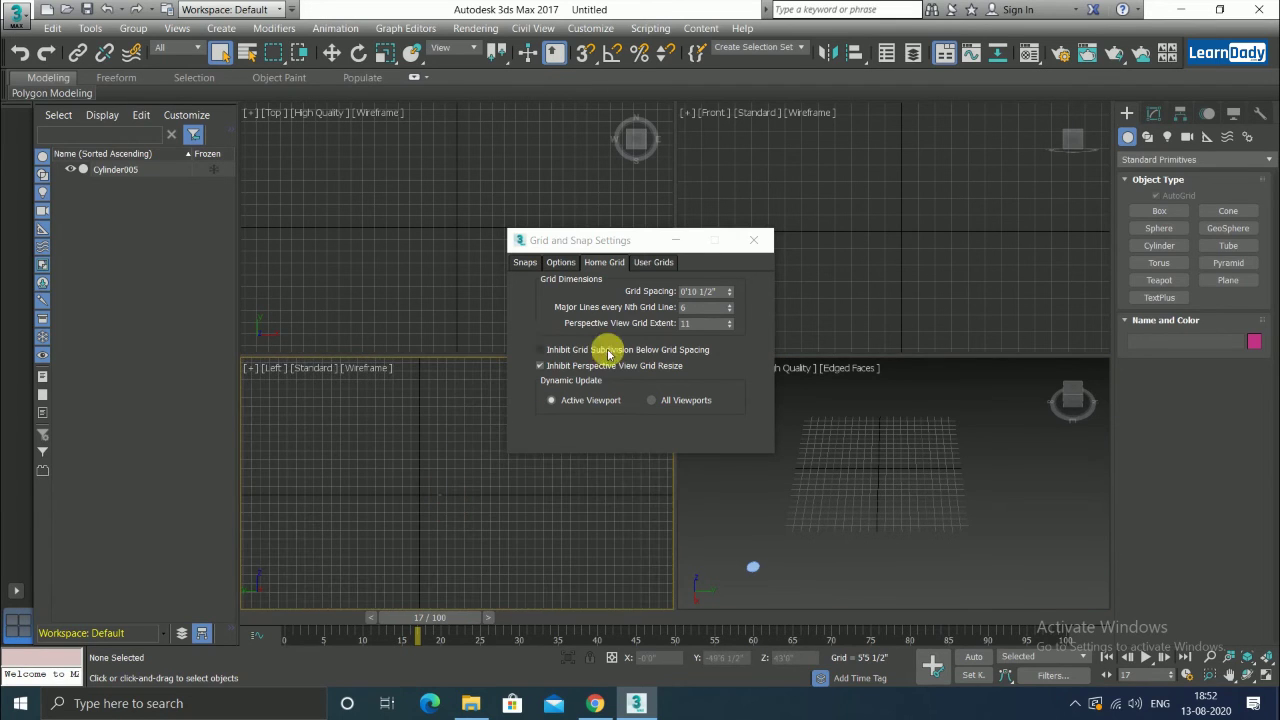
Toggle Inhibit Perspective View Grid Resize to compare, leaving it unchecked
left_click(541, 366)
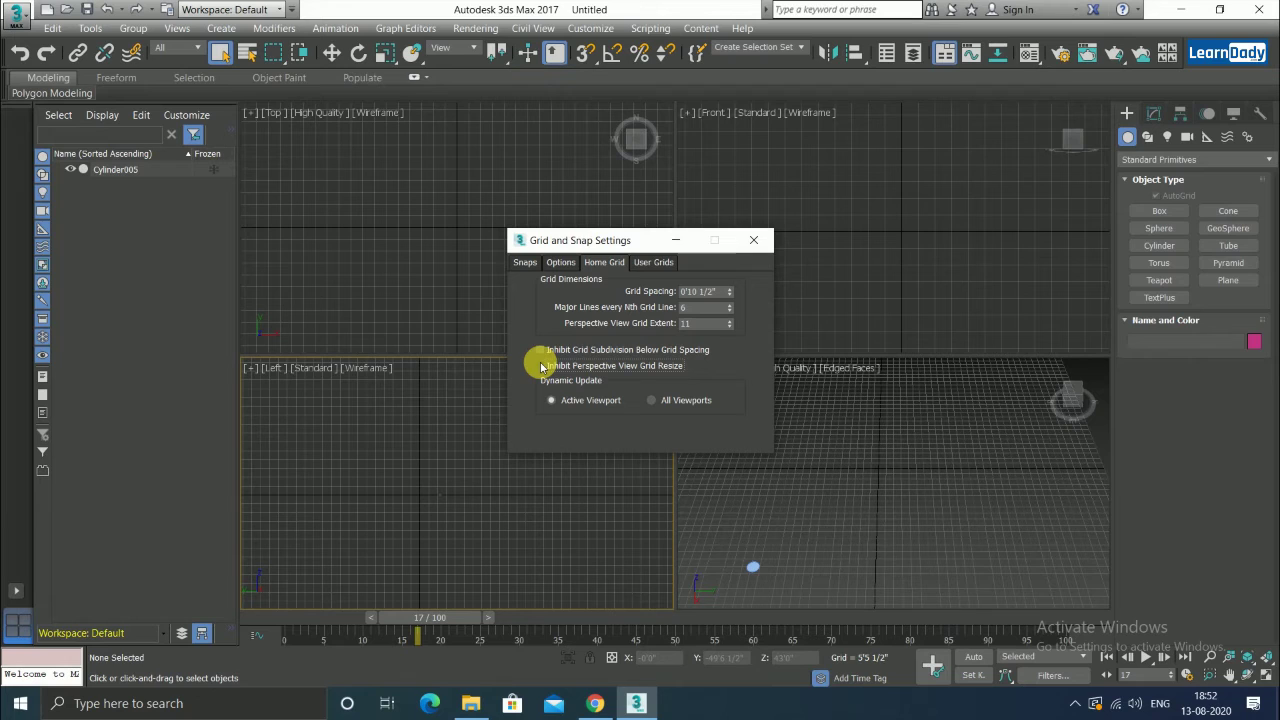
left_click(541, 366)
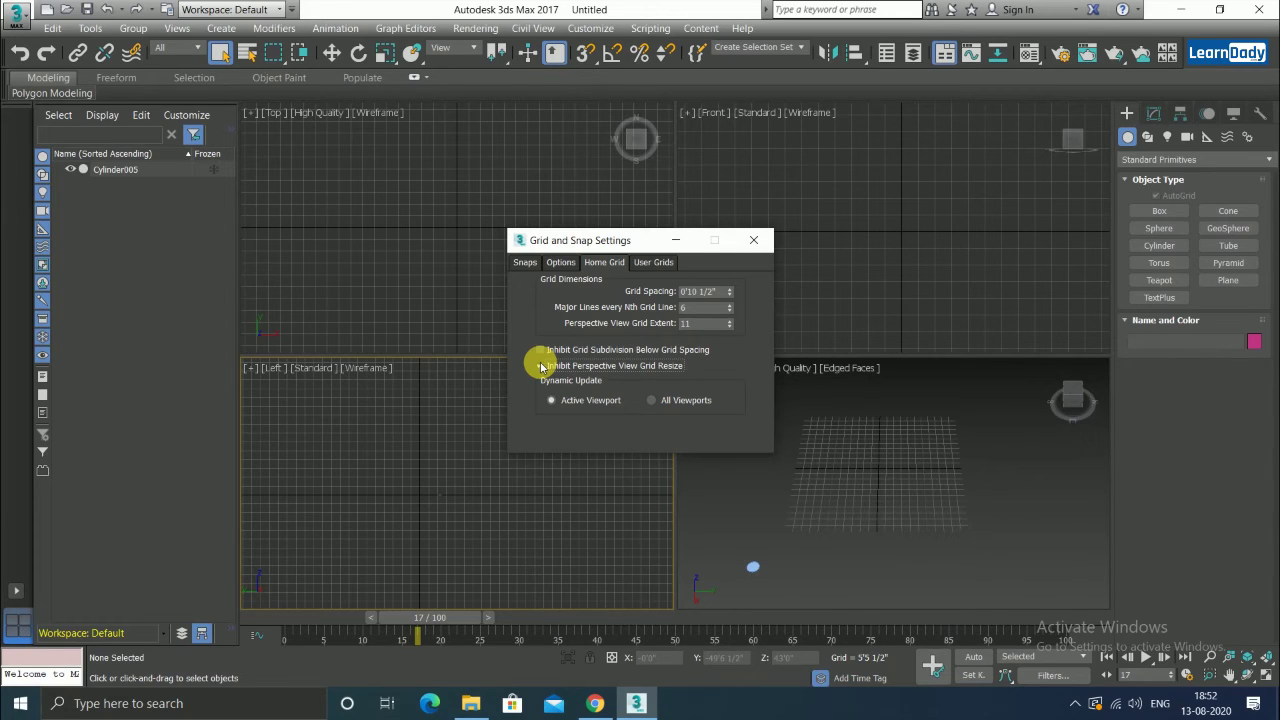
left_click(541, 366)
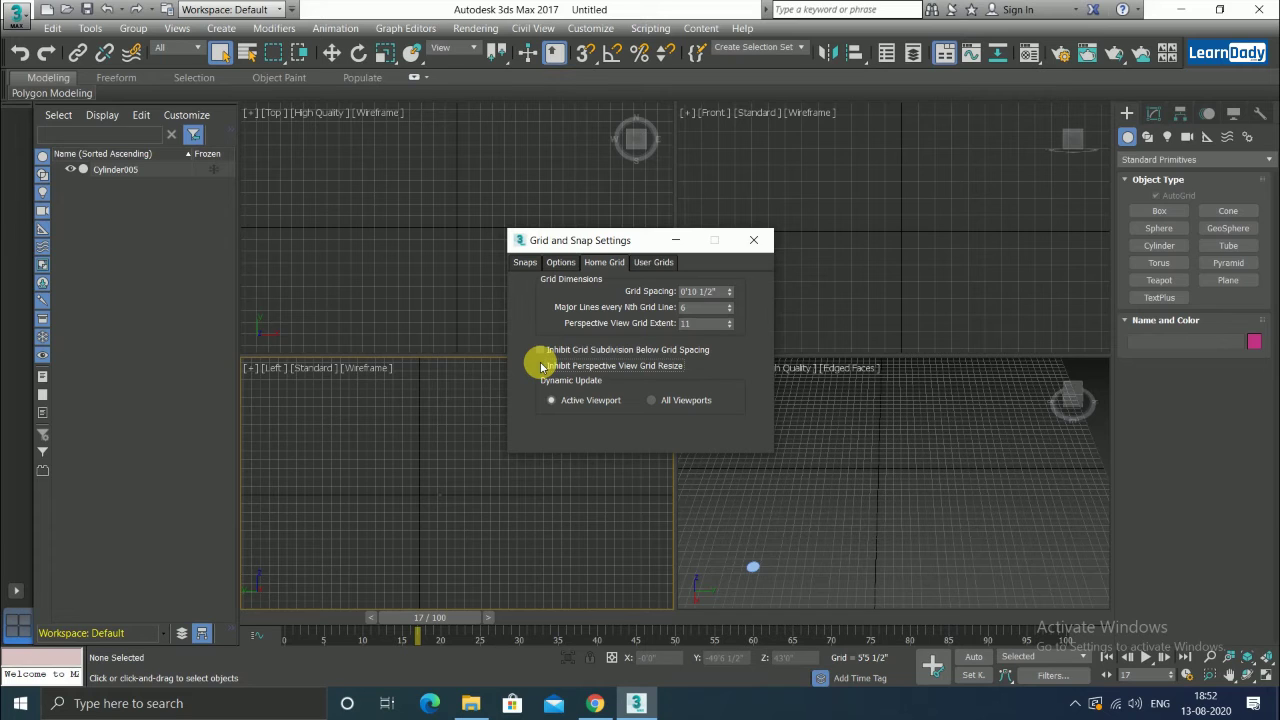
left_click(541, 366)
left_click(541, 366)
Activate and zoom the Perspective view, then check Inhibit Perspective View Grid Resize
scroll(928, 514, "up", 2)
scroll(923, 517, "up", 2)
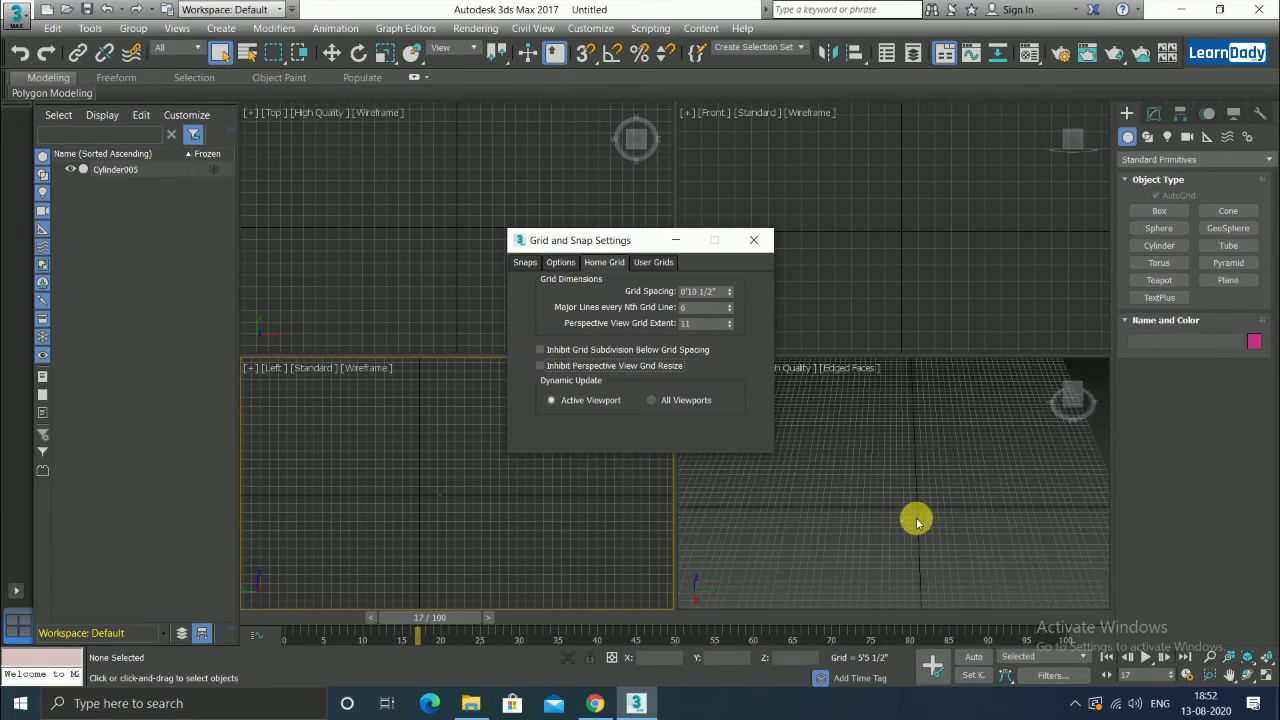
scroll(914, 520, "up", 2)
left_click(900, 531)
scroll(898, 515, "down", 2)
scroll(894, 503, "down", 2)
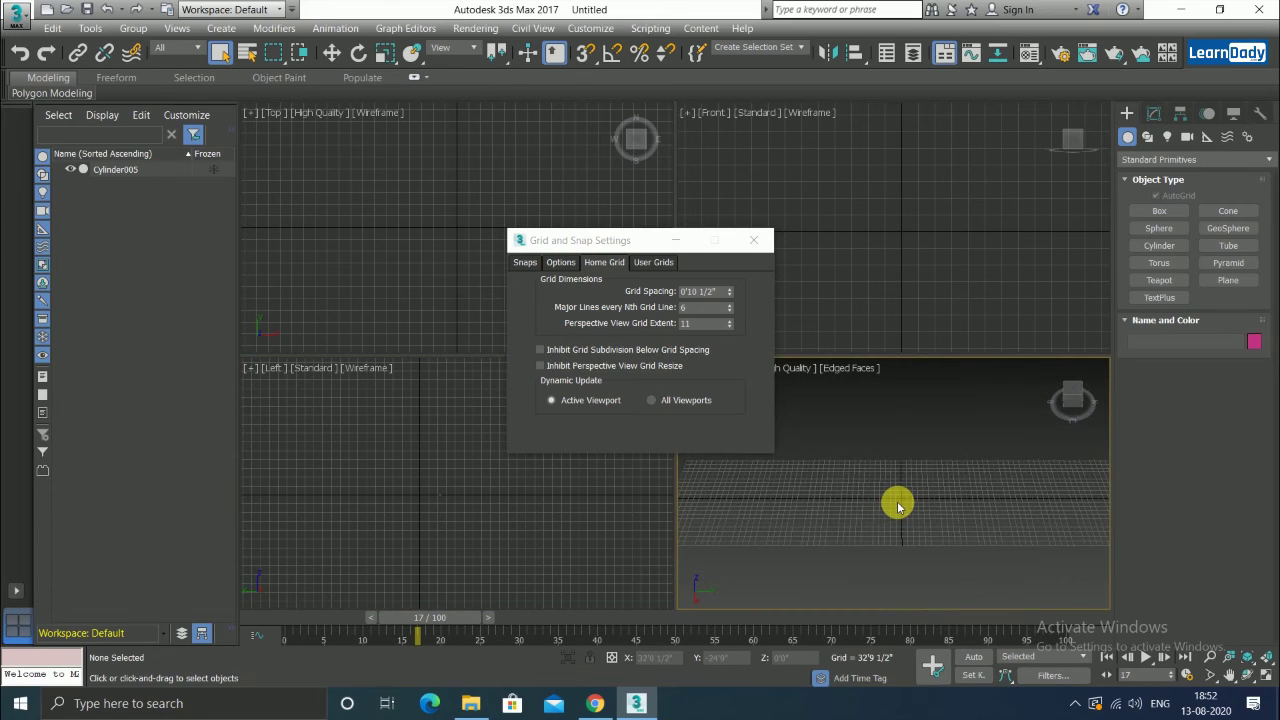
scroll(896, 505, "down", 2)
scroll(898, 505, "up", 2)
scroll(898, 503, "up", 1)
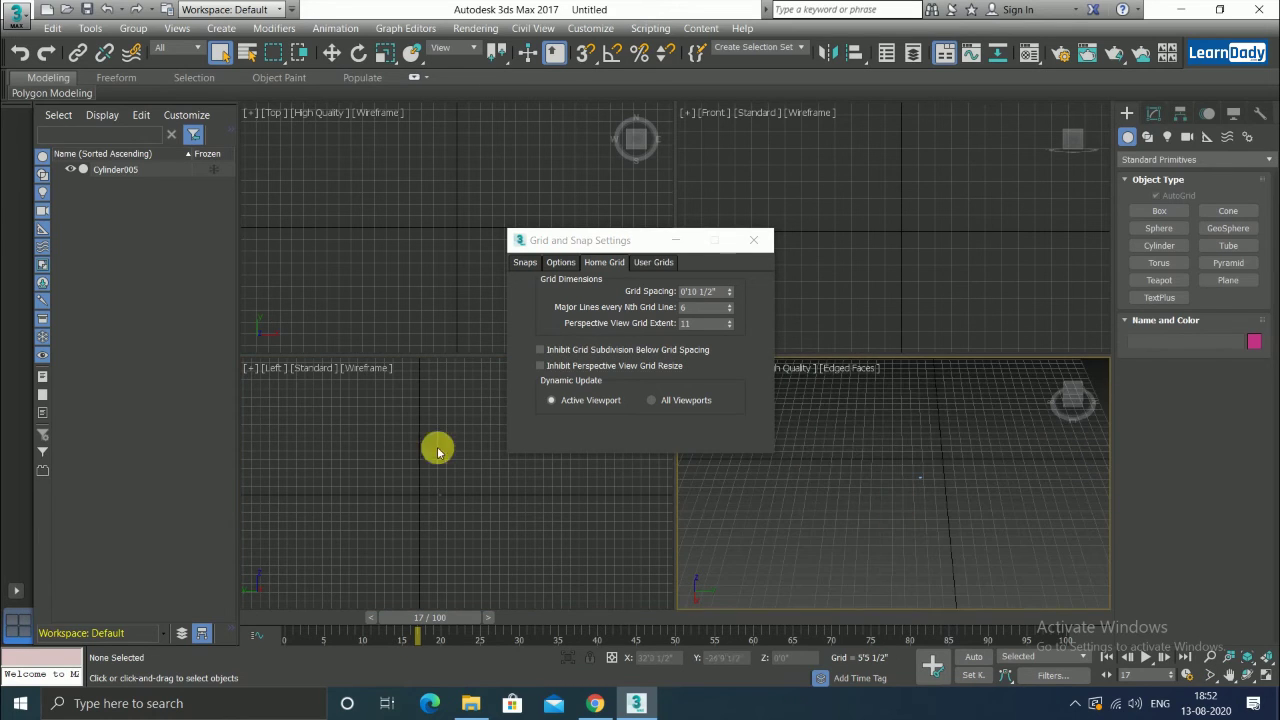
left_click(541, 366)
Zoom the Perspective view and check Inhibit Grid Subdivision Below Grid Spacing
scroll(957, 470, "up", 2)
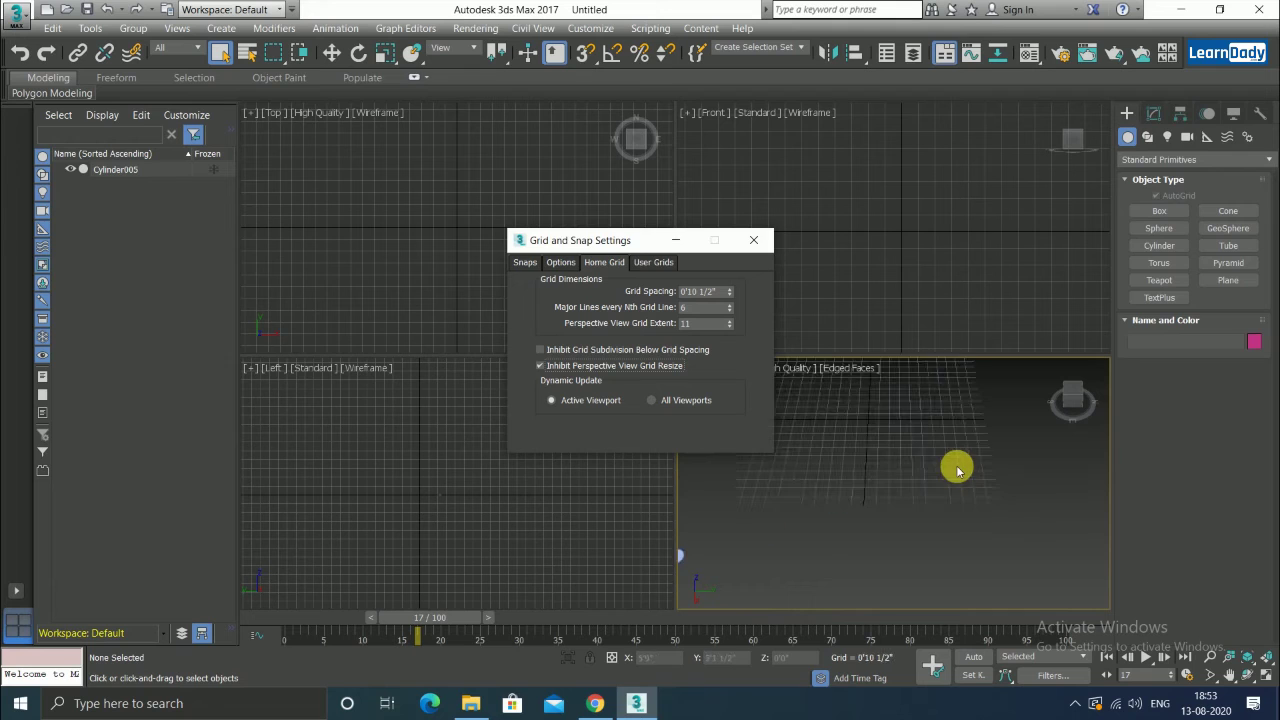
scroll(943, 573, "up", 2)
scroll(940, 570, "up", 2)
scroll(872, 528, "down", 2)
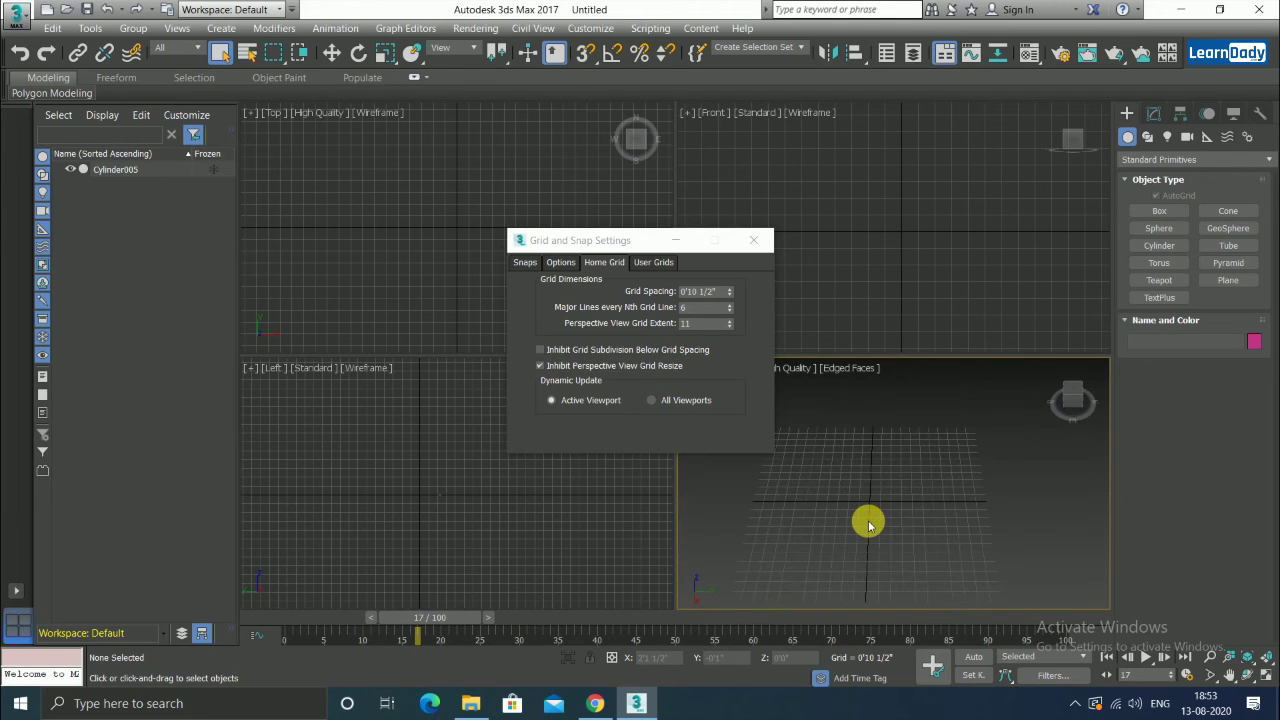
scroll(869, 524, "down", 2)
scroll(869, 524, "up", 3)
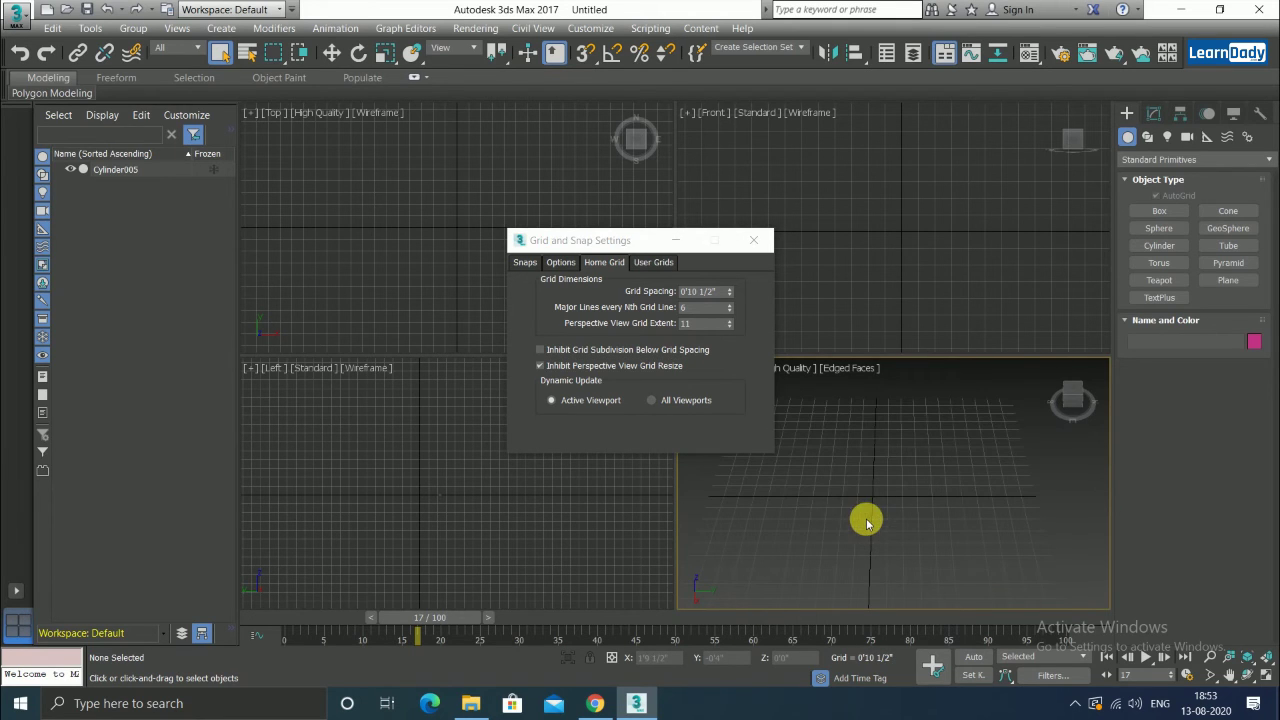
left_click(539, 350)
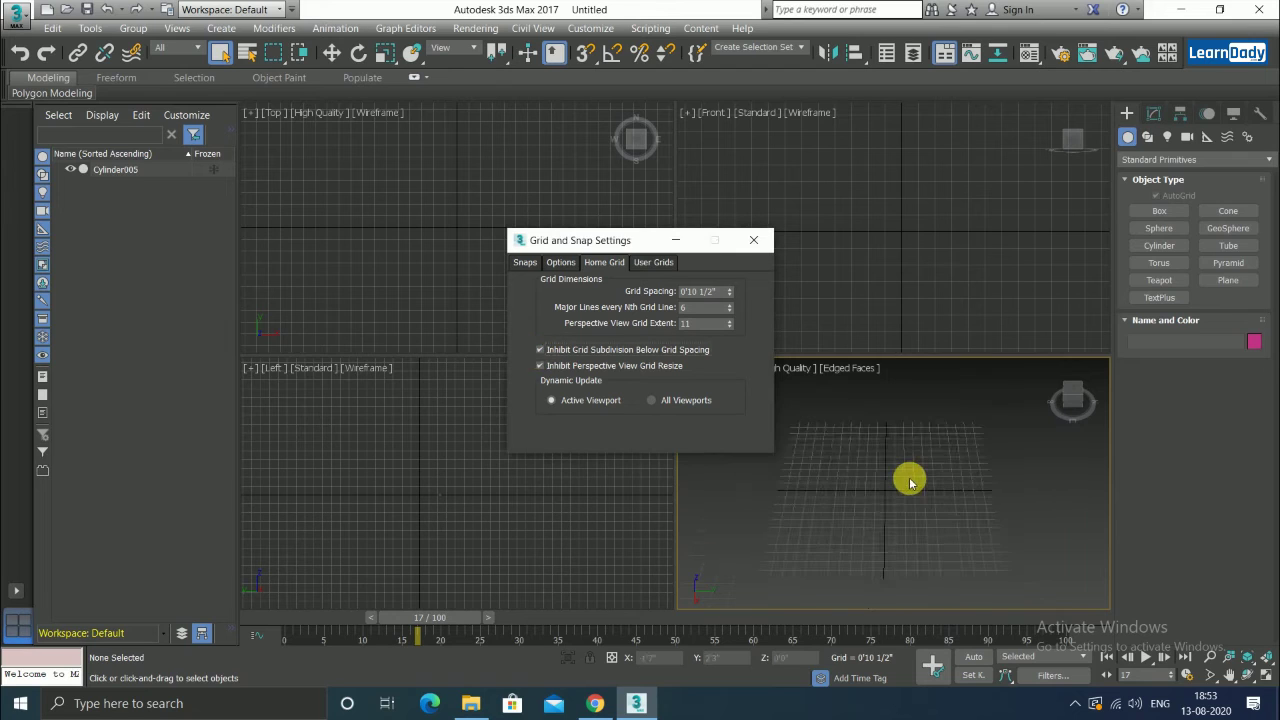
scroll(907, 482, "down", 2)
scroll(907, 482, "up", 3)
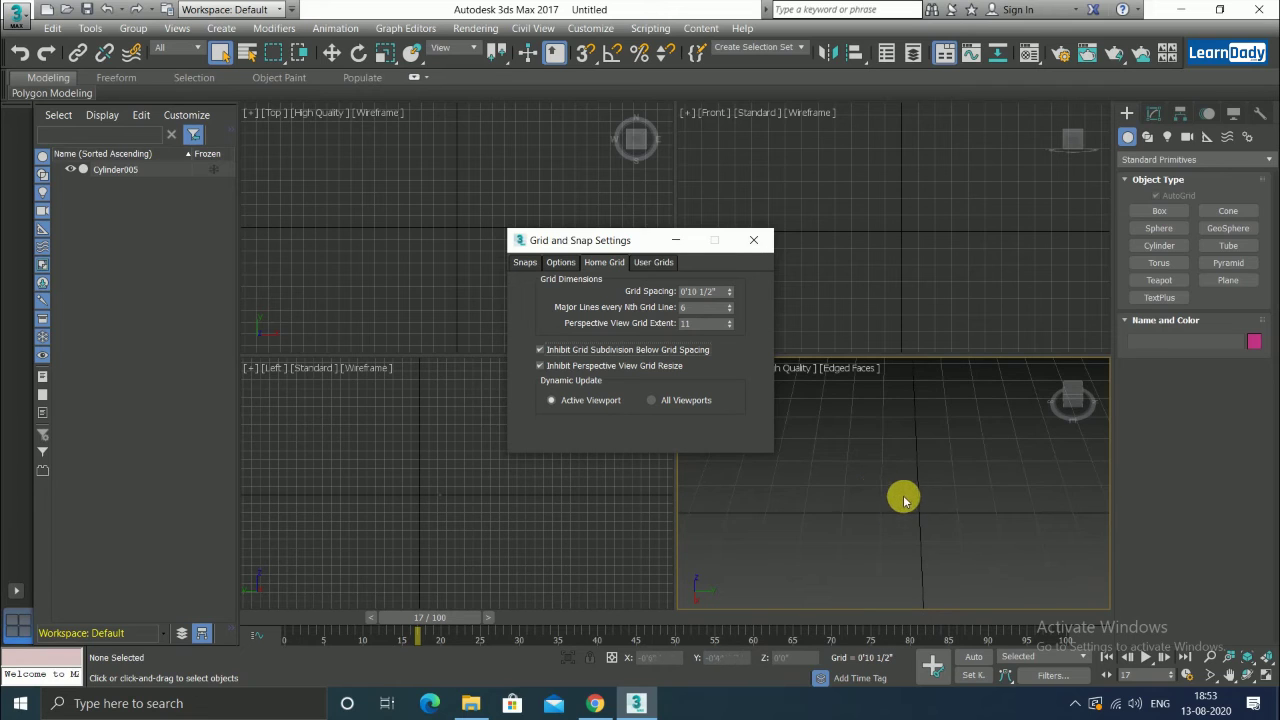
scroll(903, 500, "up", 2)
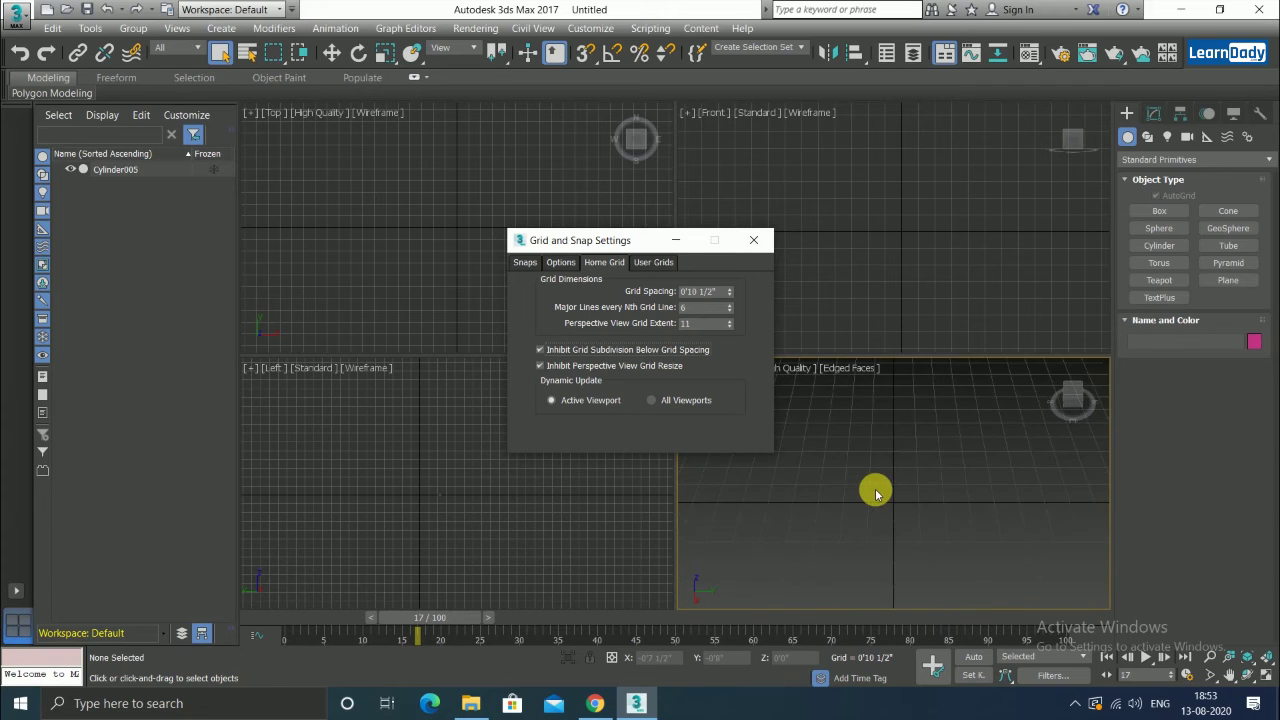
left_click(541, 350)
scroll(960, 517, "up", 2)
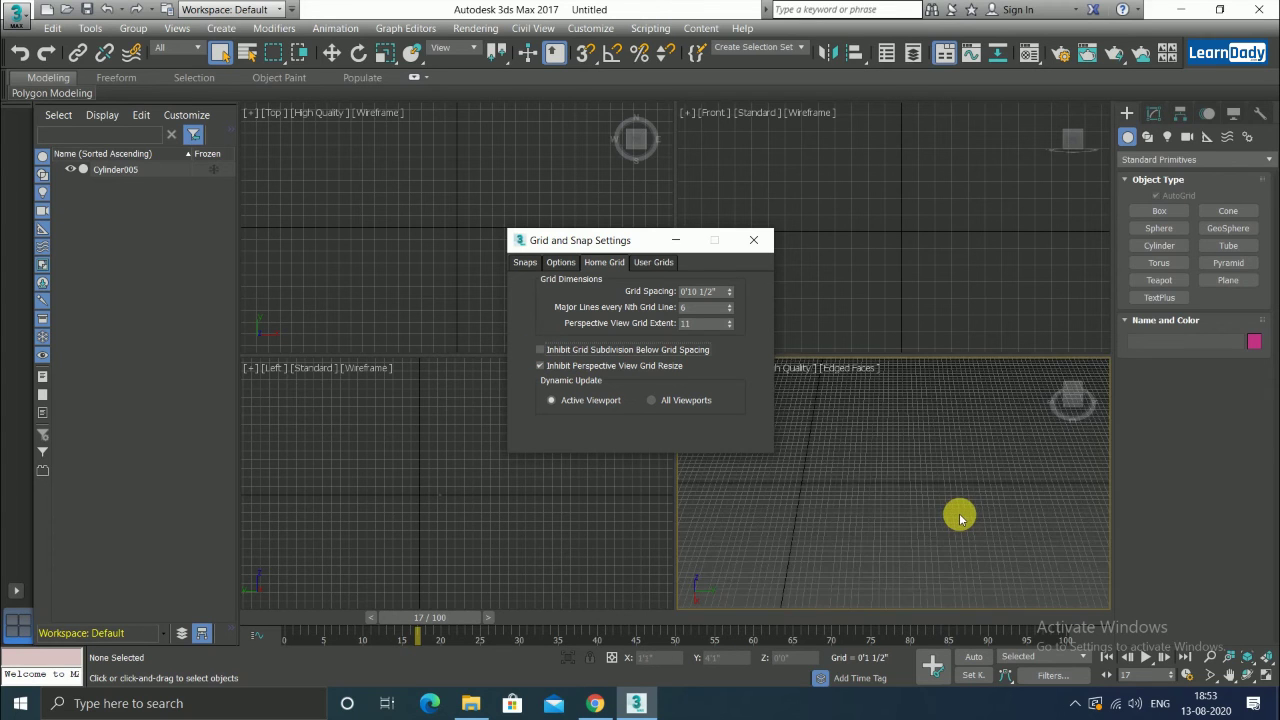
scroll(951, 521, "up", 1)
scroll(908, 552, "up", 1)
scroll(896, 499, "up", 1)
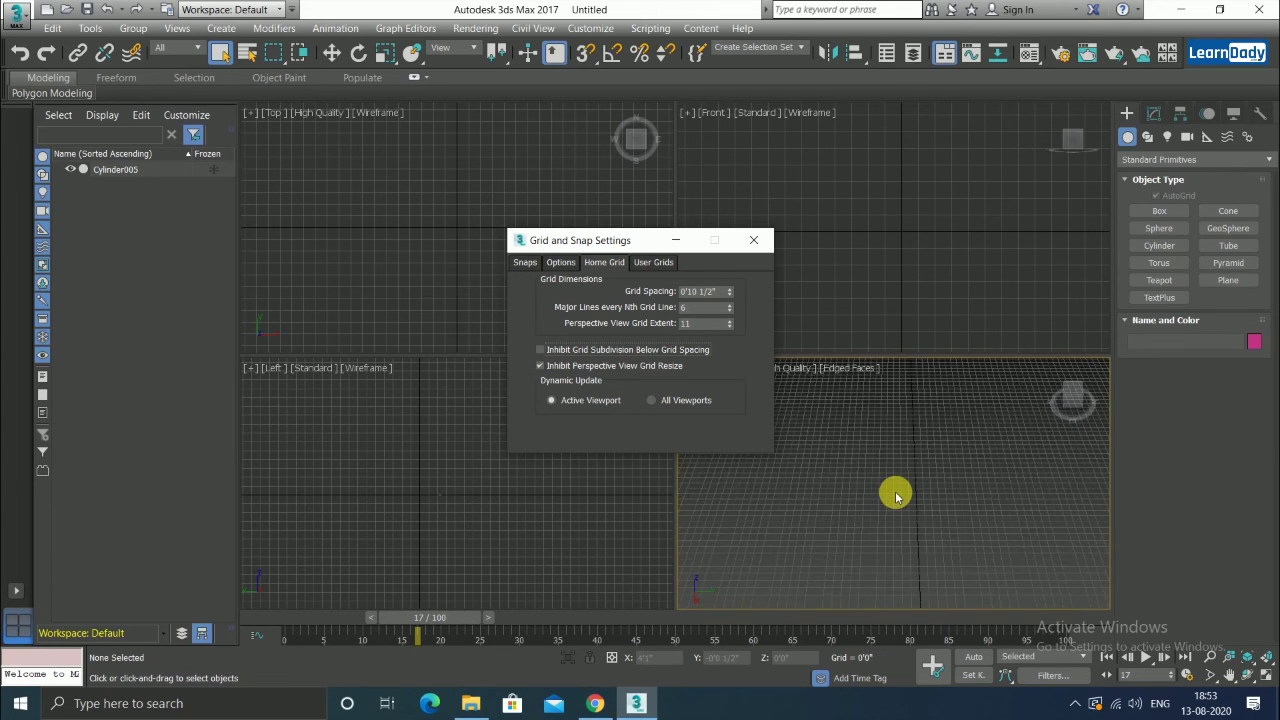
scroll(895, 495, "down", 1)
scroll(886, 494, "down", 1)
scroll(870, 515, "down", 1)
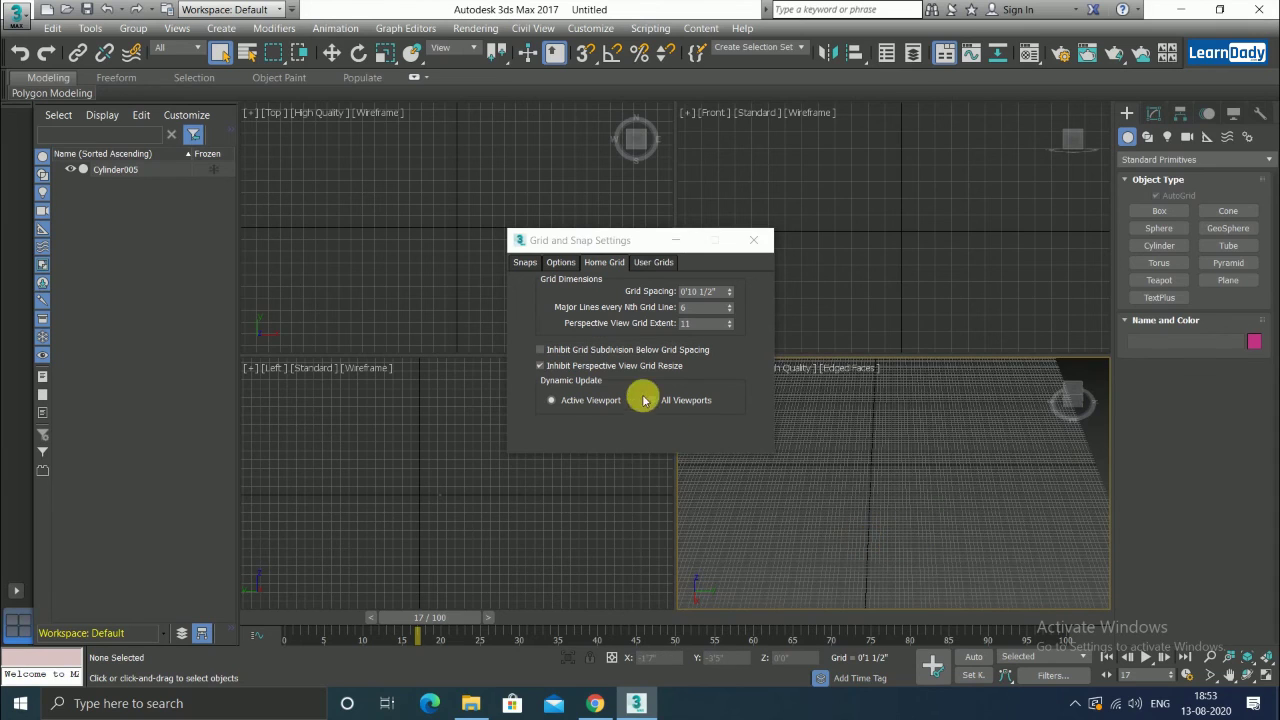
left_click(540, 350)
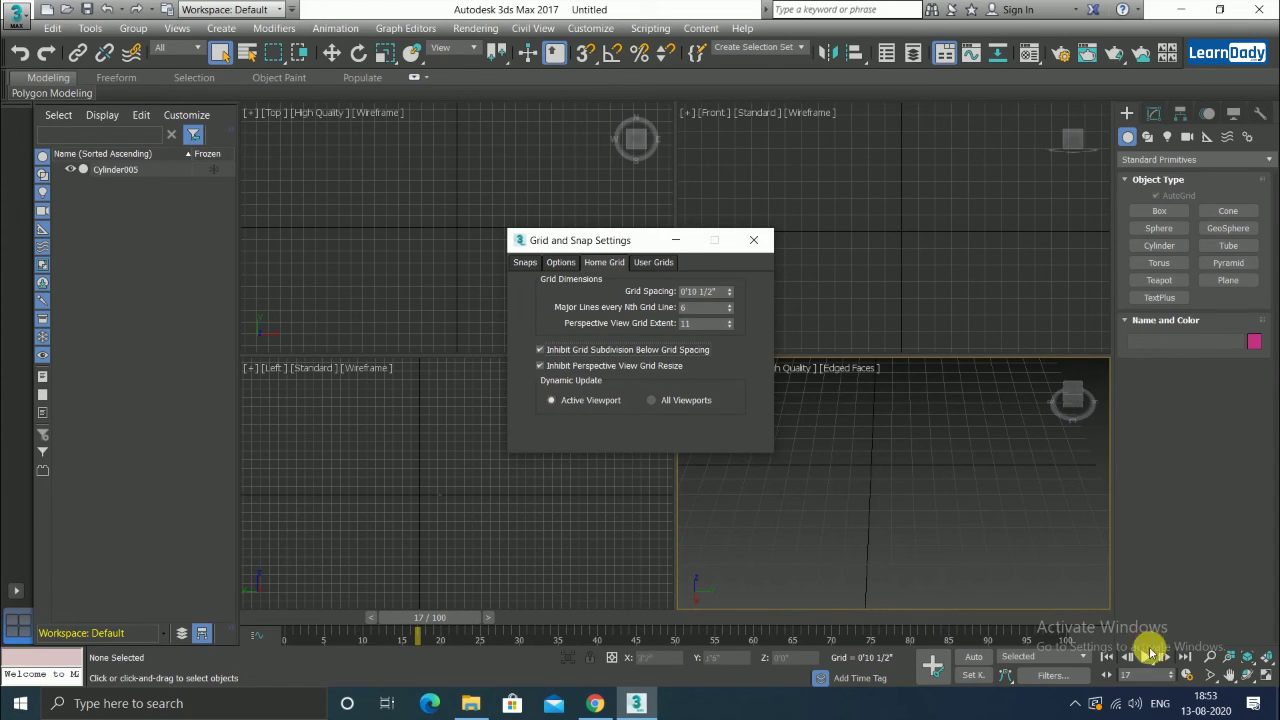
scroll(835, 465, "down", 2)
scroll(835, 465, "up", 2)
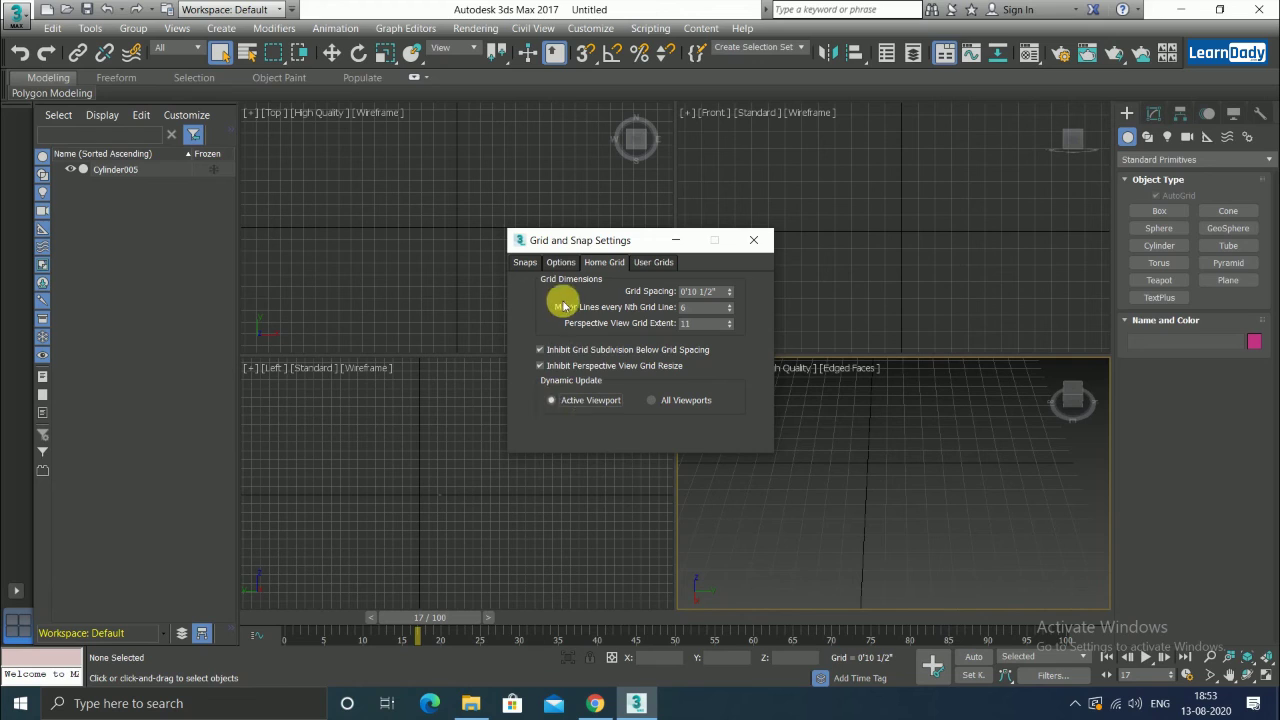
Switch Grid and Snap Settings to its Options page, then to the Snaps page
left_click(560, 263)
left_click(525, 262)
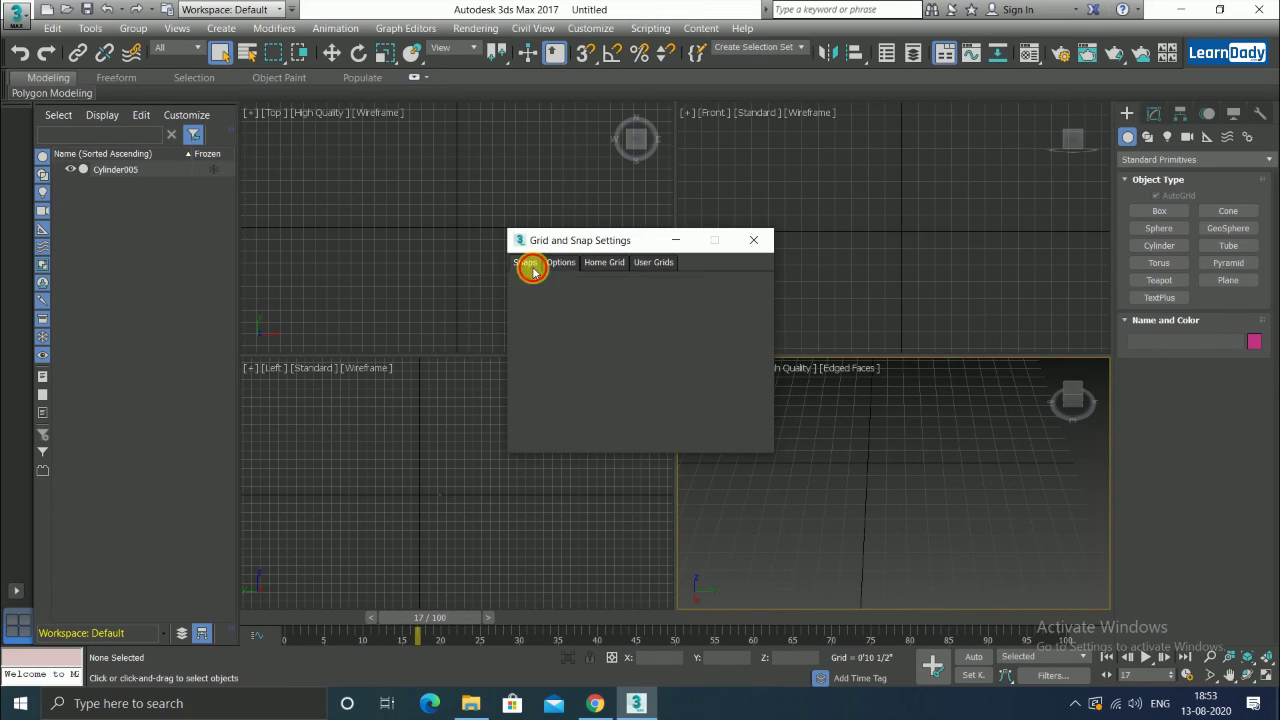